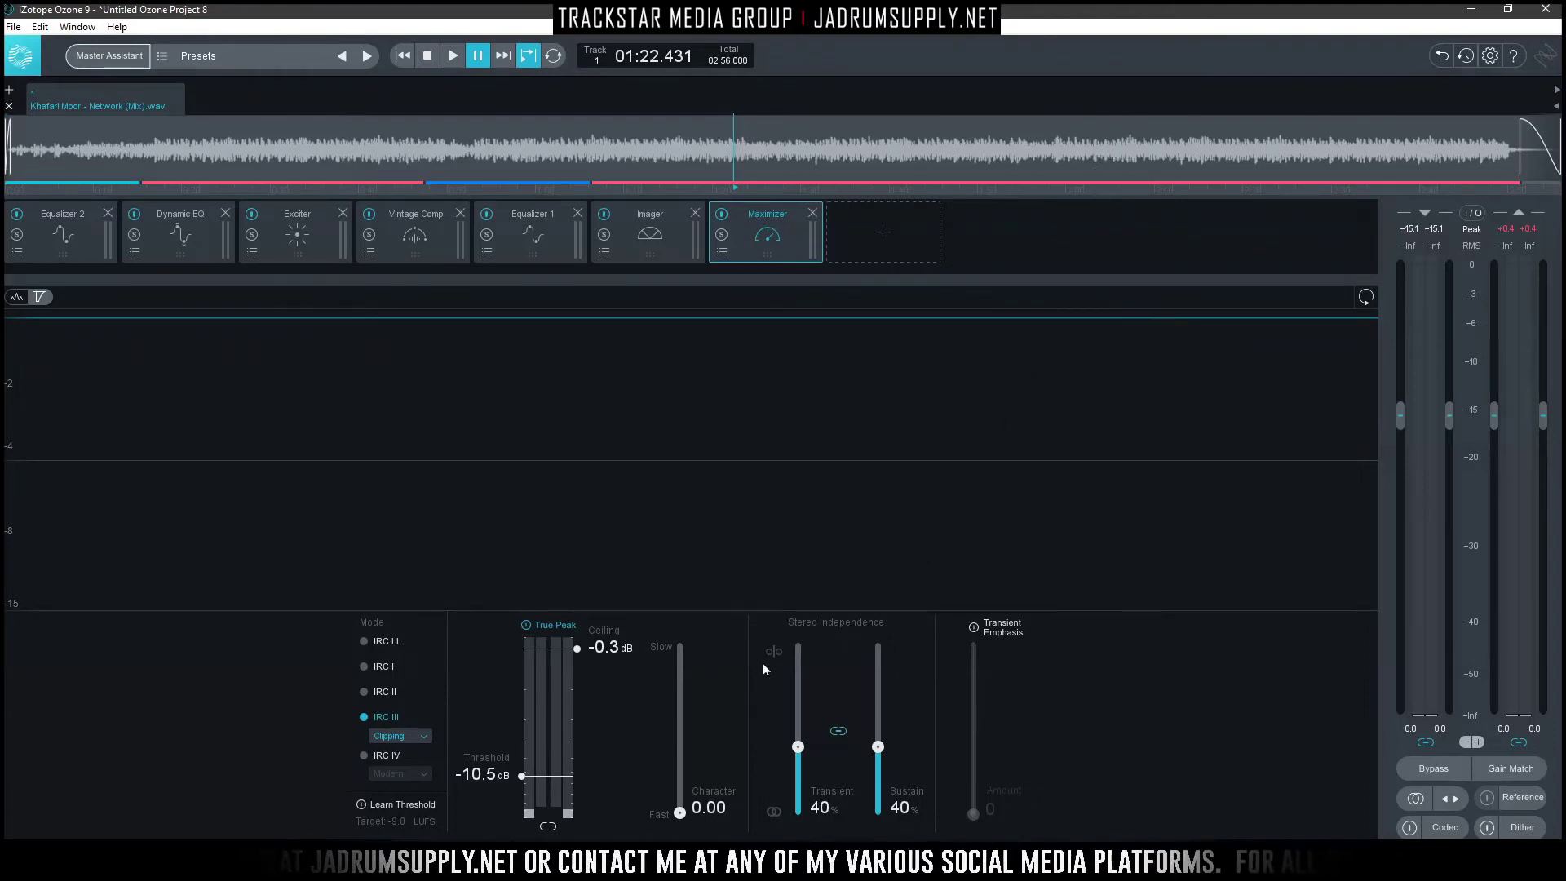
- Set up the current track's audio export with a filename ending in "-9 LUFS" instead of "(Mix).wav" and the Desktop as save path
{"action": "left_click", "coordinate": [14, 27]}
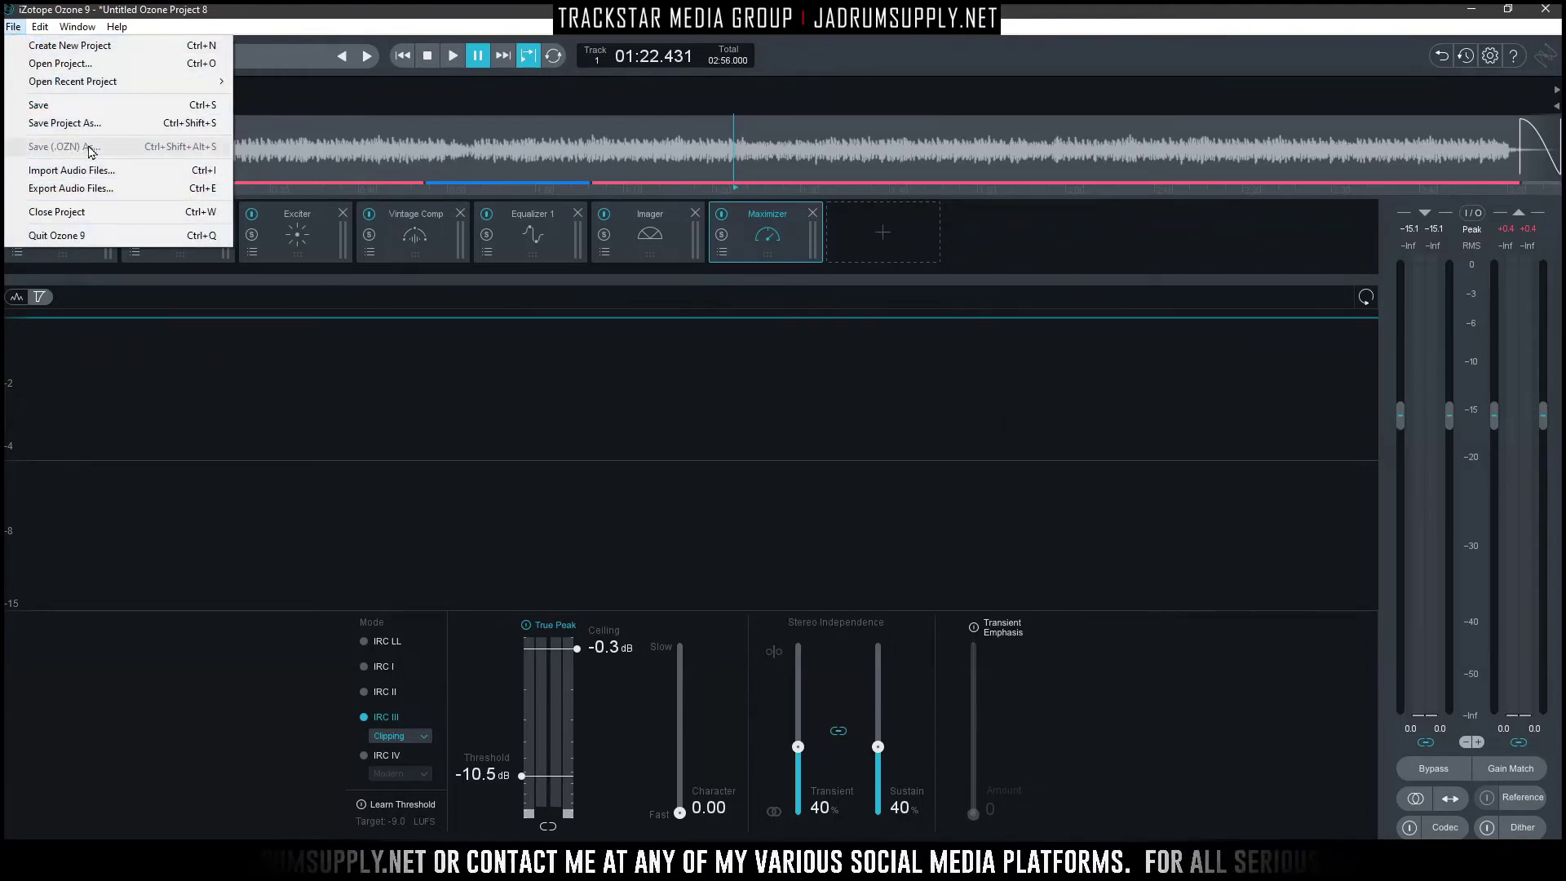
{"action": "left_click", "coordinate": [98, 191]}
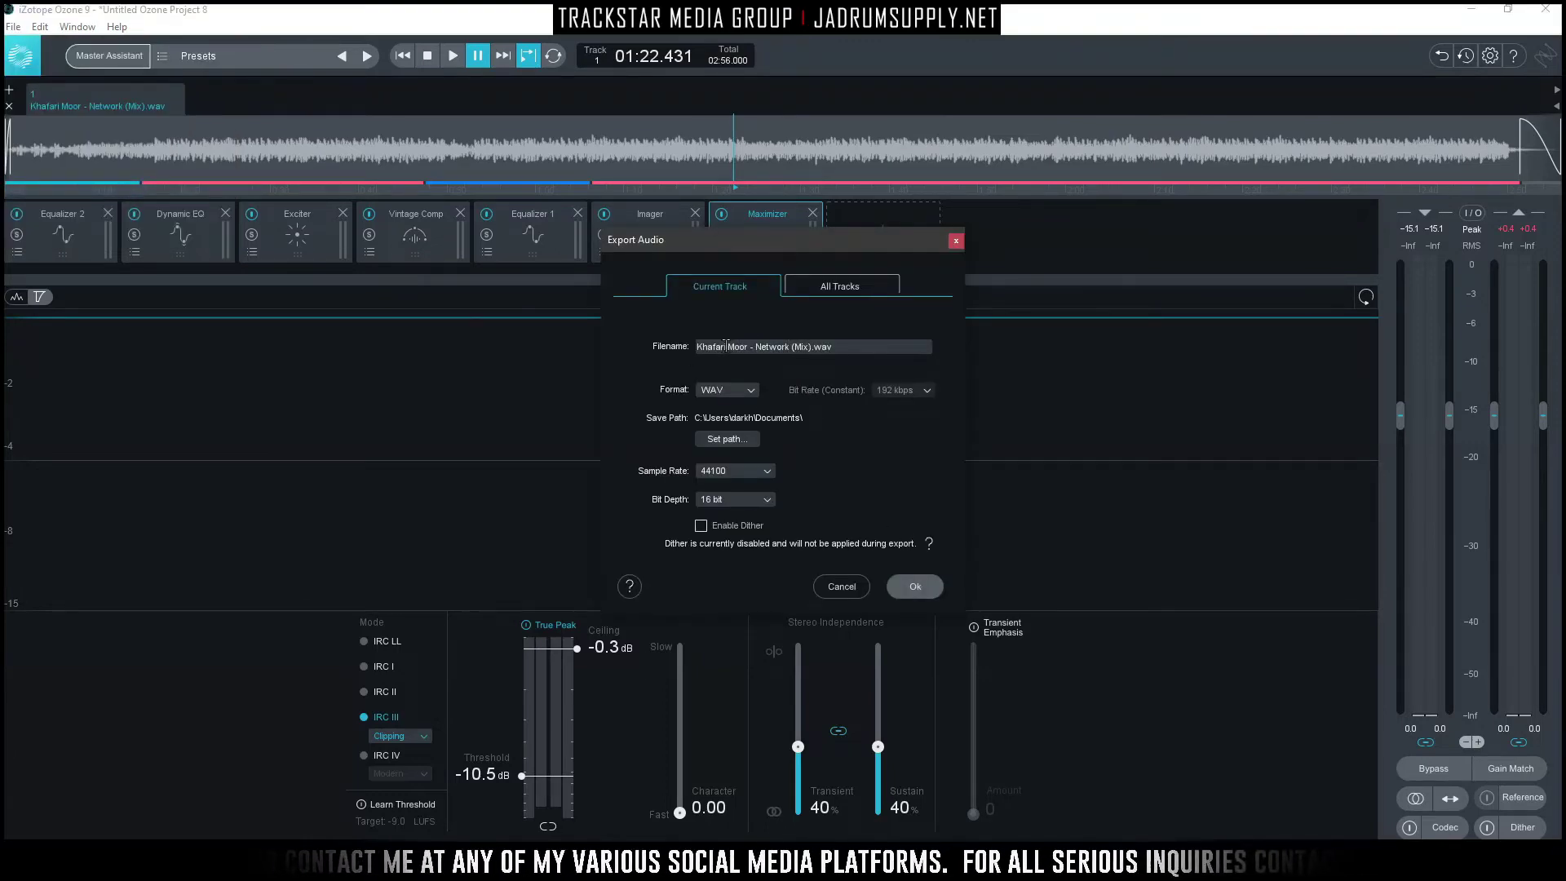
{"action": "left_click", "coordinate": [790, 345]}
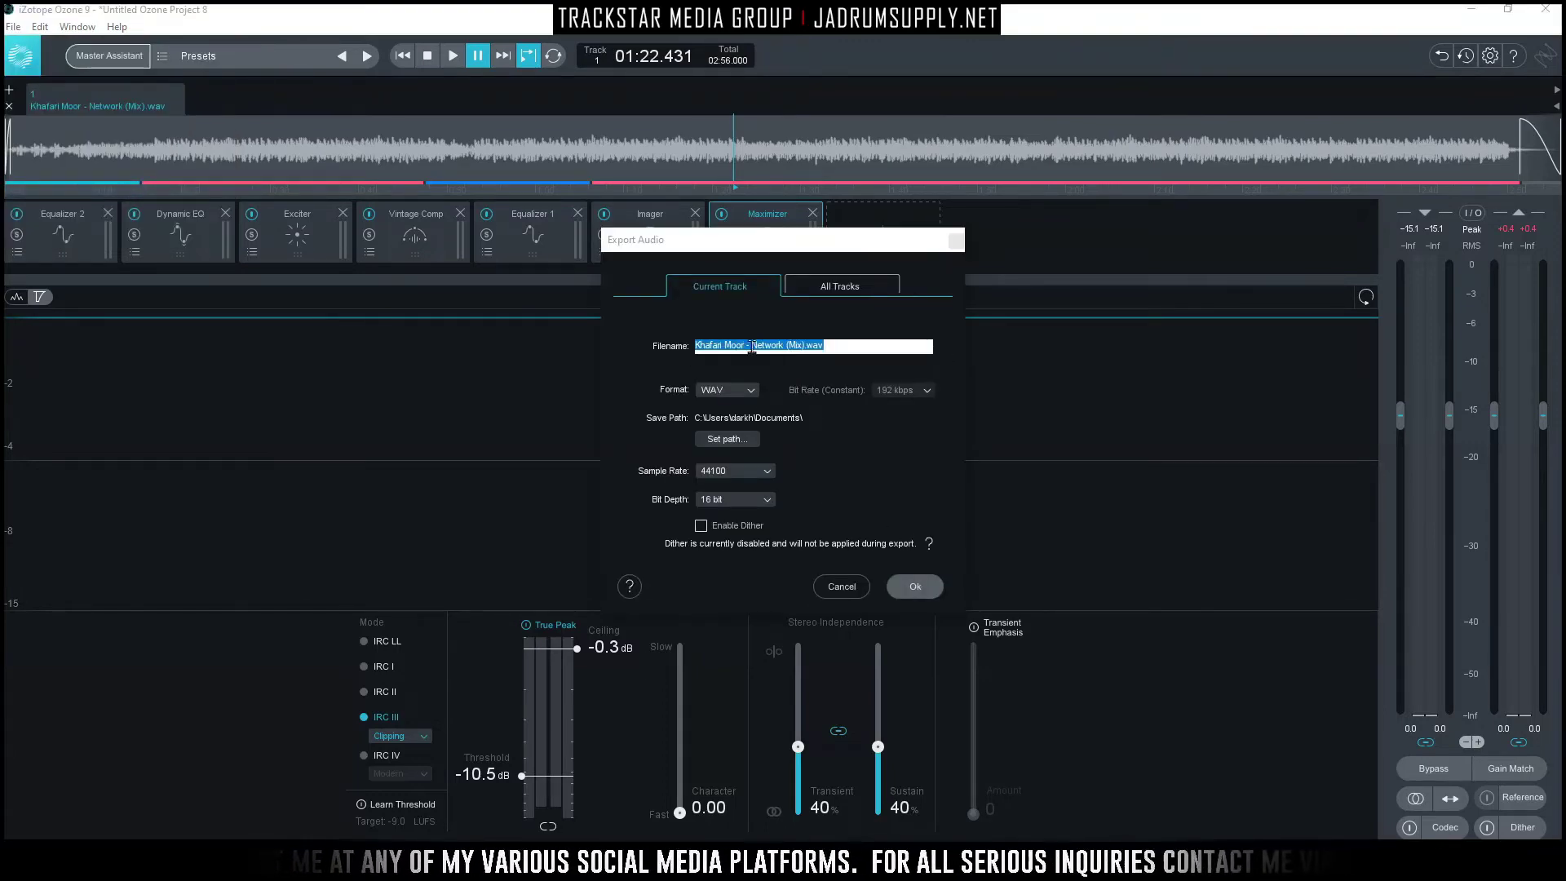
{"action": "key", "text": "End"}
{"action": "key", "text": "shift+Left"}
{"action": "key", "text": "shift+Left"}
{"action": "key", "text": "shift+Left"}
{"action": "key", "text": "shift+Left"}
{"action": "key", "text": "shift+Left"}
{"action": "key", "text": "shift+Left"}
{"action": "key", "text": "shift+Left"}
{"action": "key", "text": "shift+Left"}
{"action": "key", "text": "shift+Left"}
{"action": "key", "text": "shift+Left"}
{"action": "type", "text": "-9"}
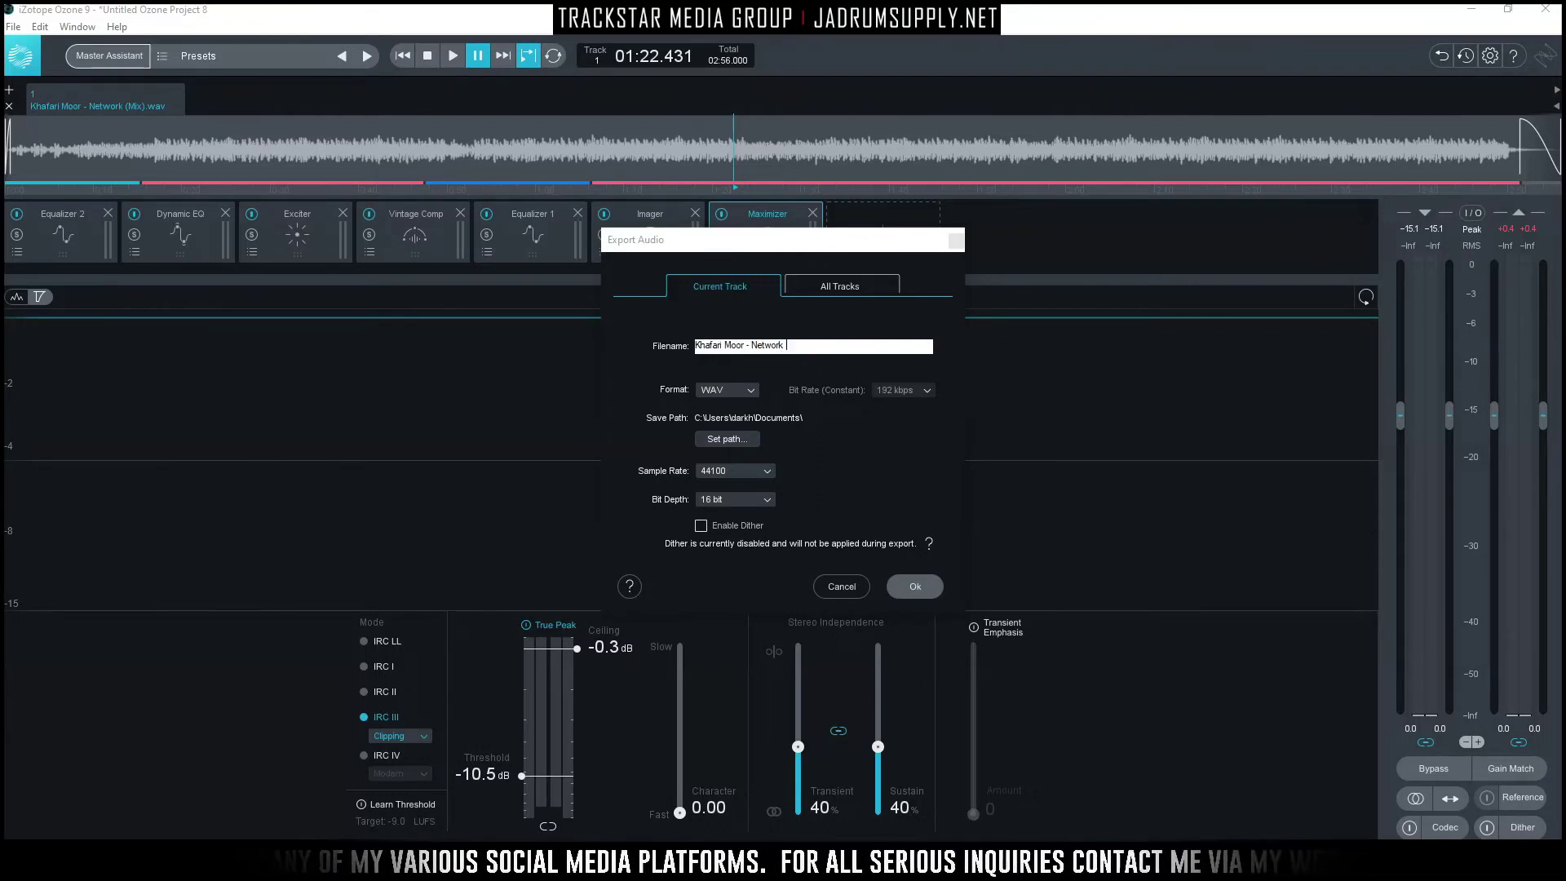
{"action": "type", "text": " LUFS"}
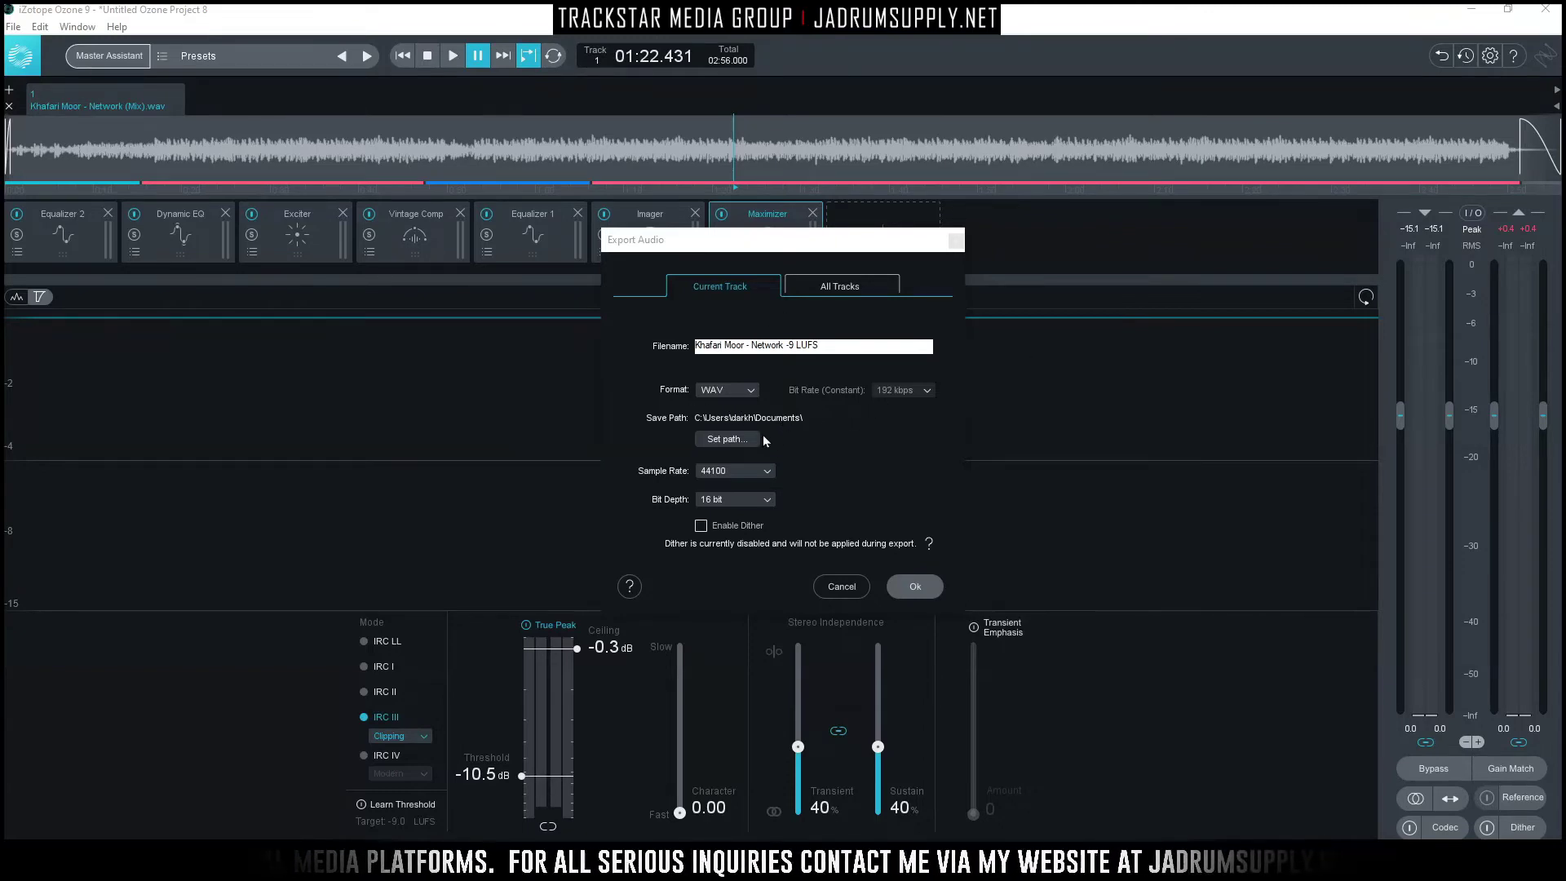
{"action": "left_click", "coordinate": [726, 438]}
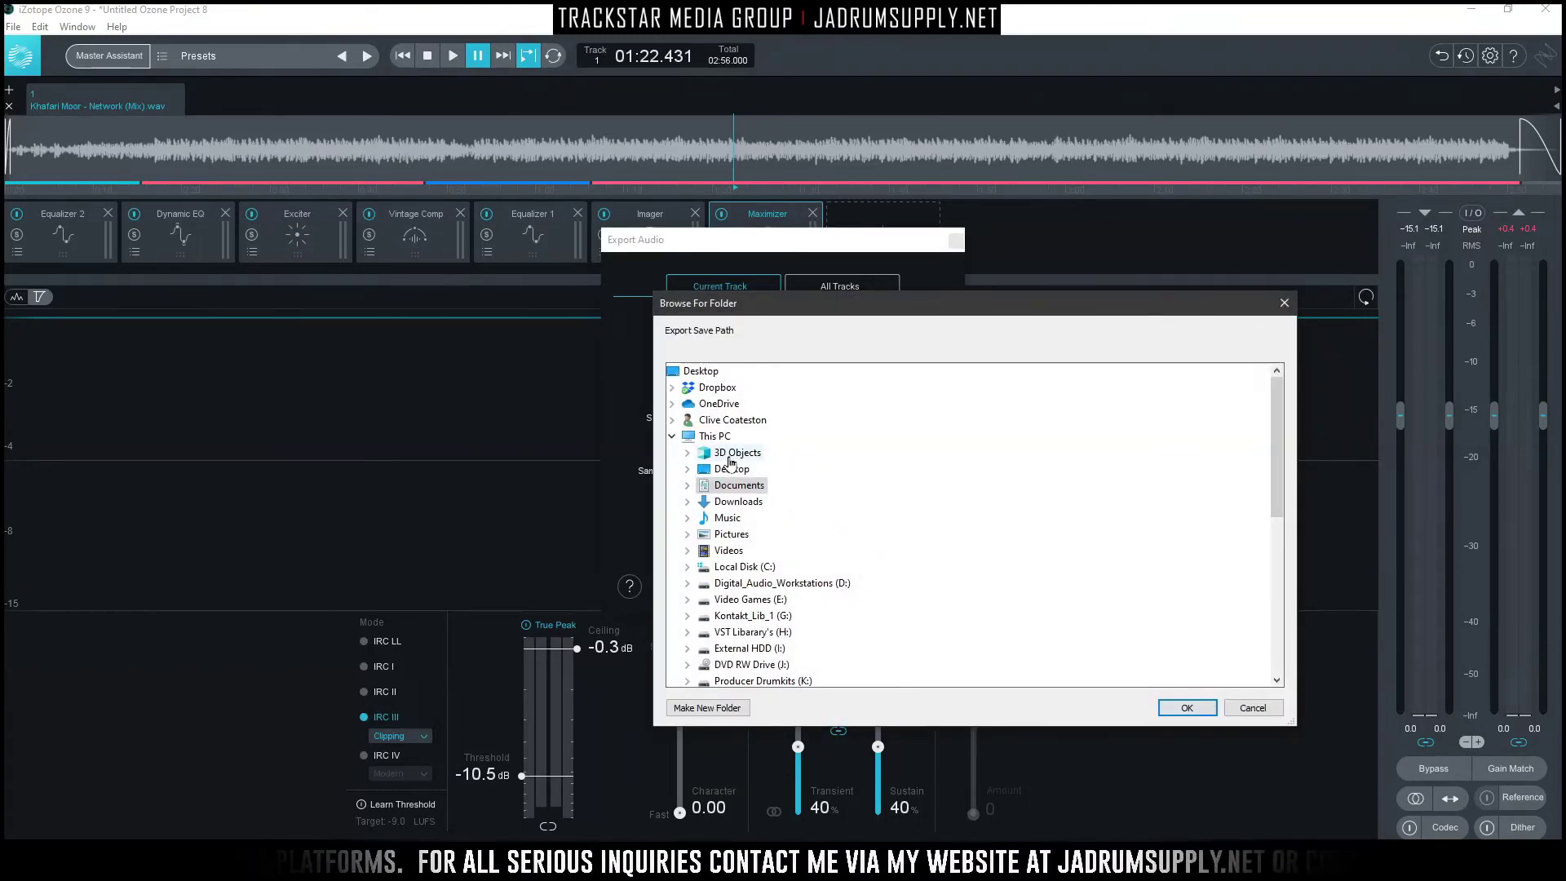
{"action": "left_click", "coordinate": [732, 471]}
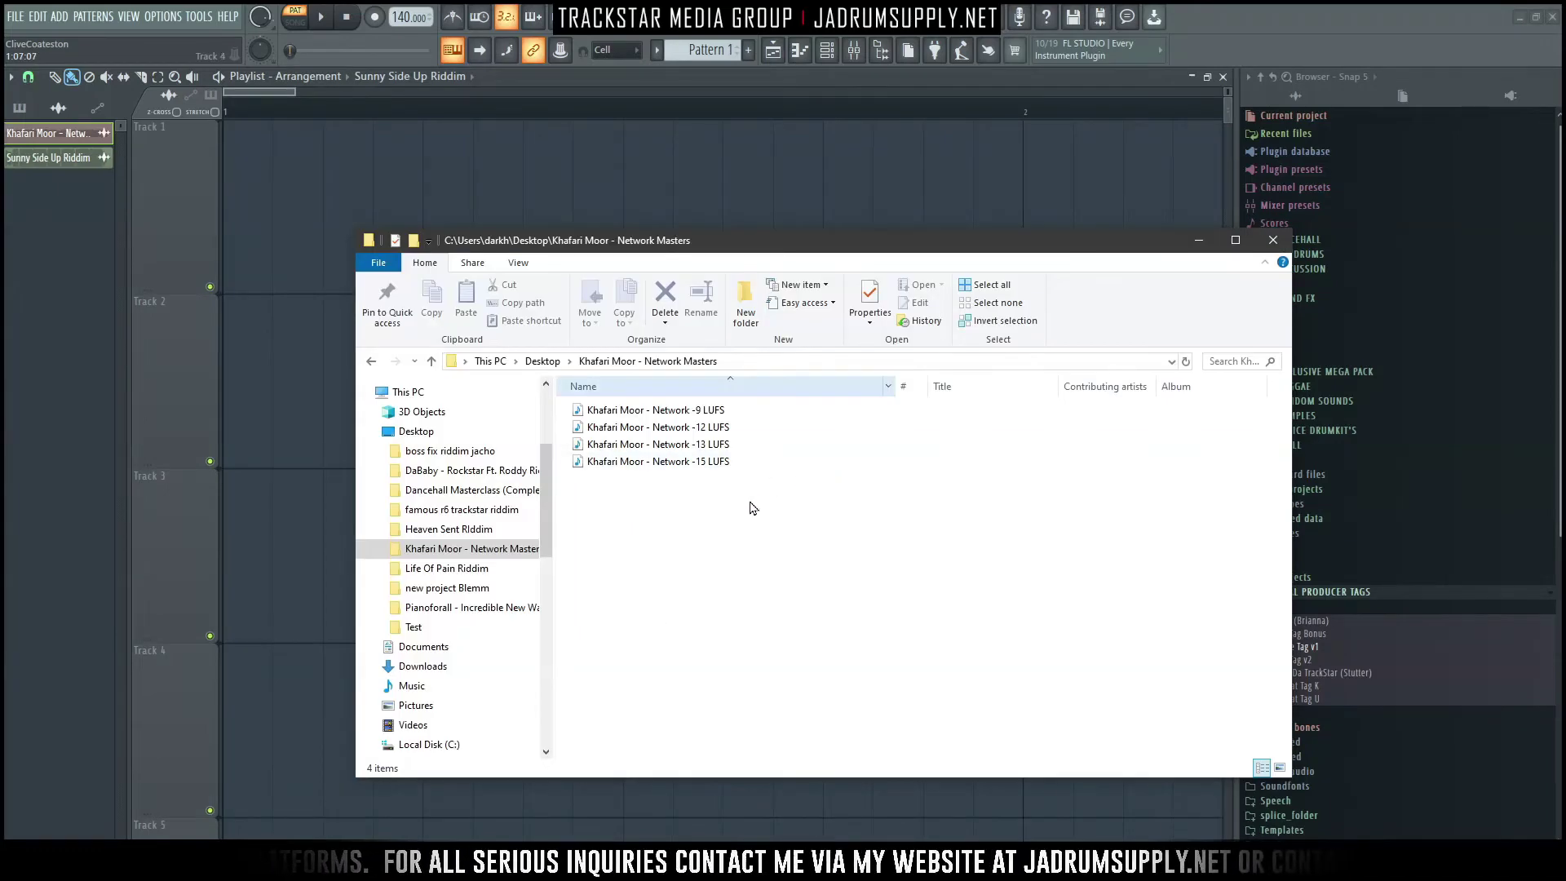
- Add the -9, -12, -13 and -15 LUFS masters to FL Studio's playlist on Tracks 1 to 4, starting at bar 1
{"action": "left_click_drag", "start_coordinate": [734, 510], "coordinate": [226, 190]}
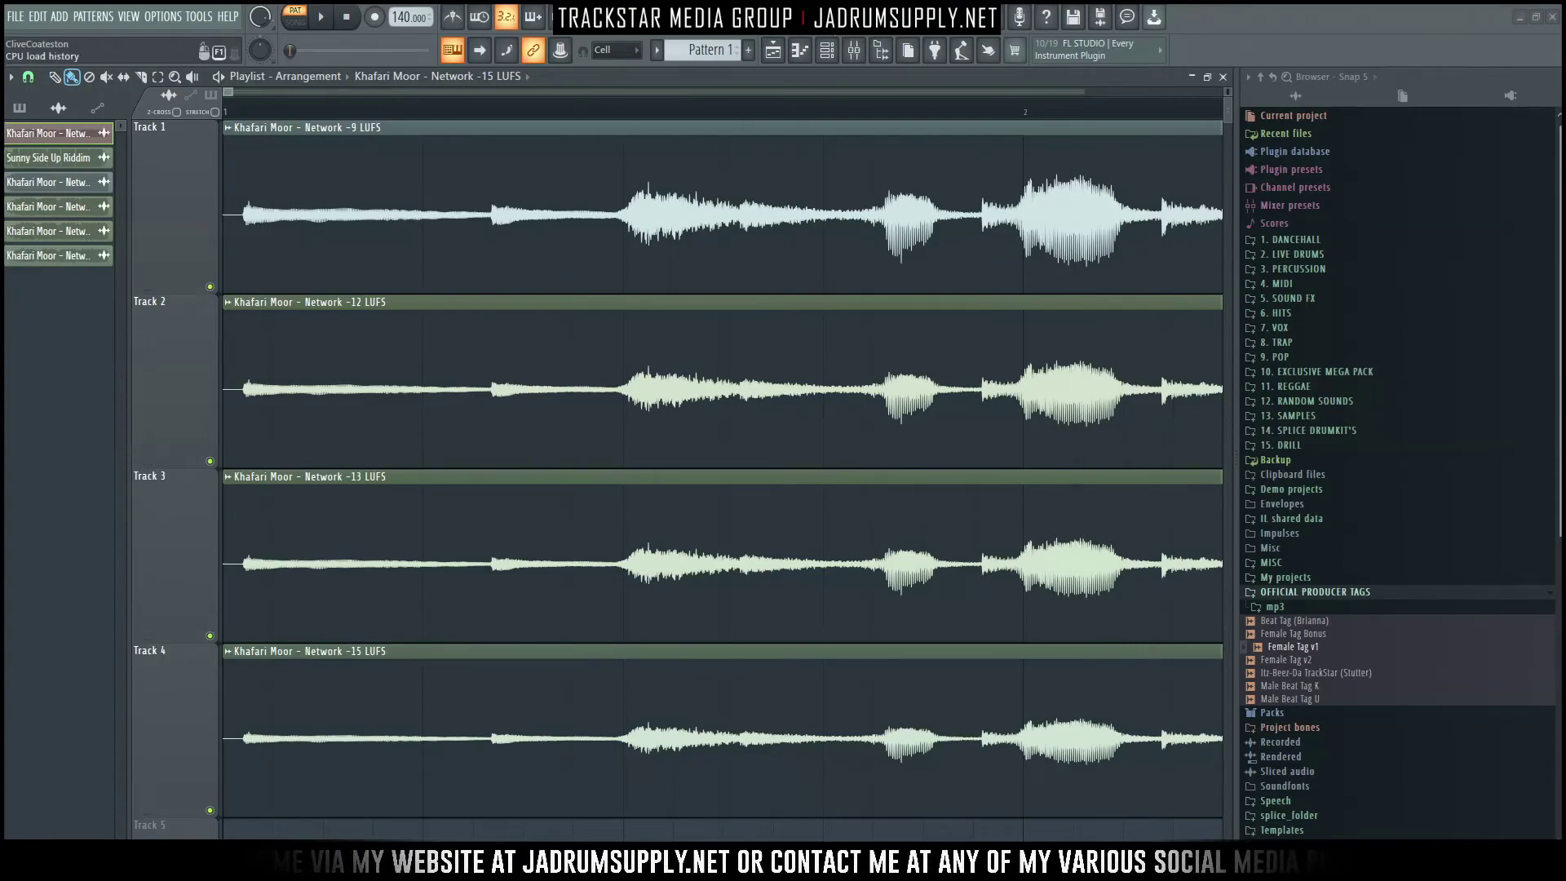
{"action": "scroll", "coordinate": [797, 115], "scroll_direction": "down", "scroll_amount": 3}
{"action": "scroll", "coordinate": [797, 115], "scroll_direction": "down", "scroll_amount": 10}
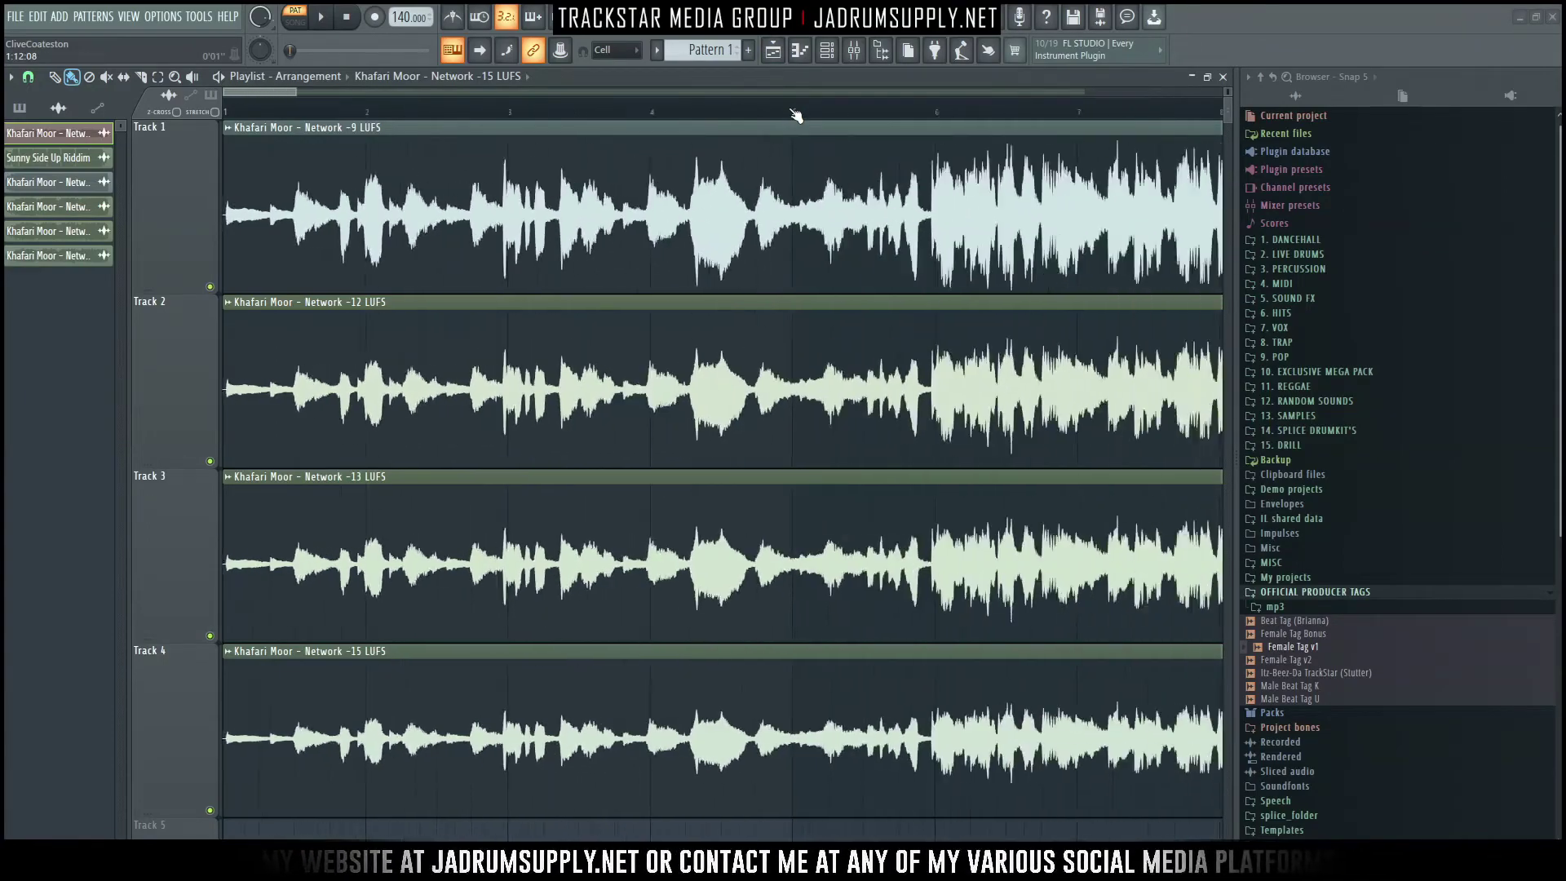
{"action": "scroll", "coordinate": [796, 115], "scroll_direction": "down", "scroll_amount": 4}
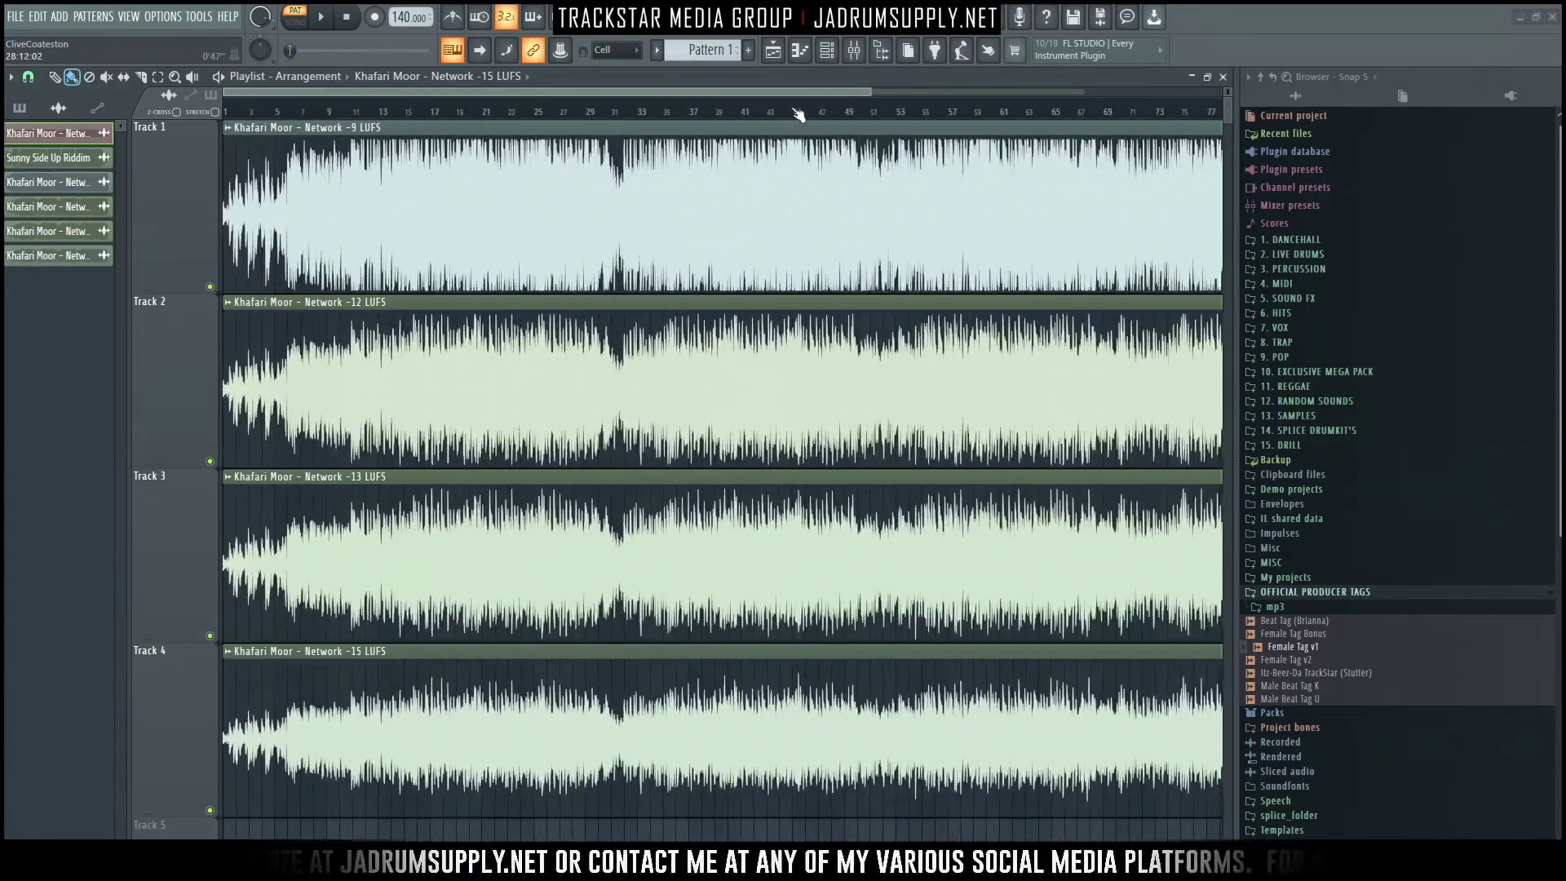
- Compare the waveforms of the -9, -12 and -13 LUFS master clips in the playlist
{"action": "left_click", "coordinate": [614, 240]}
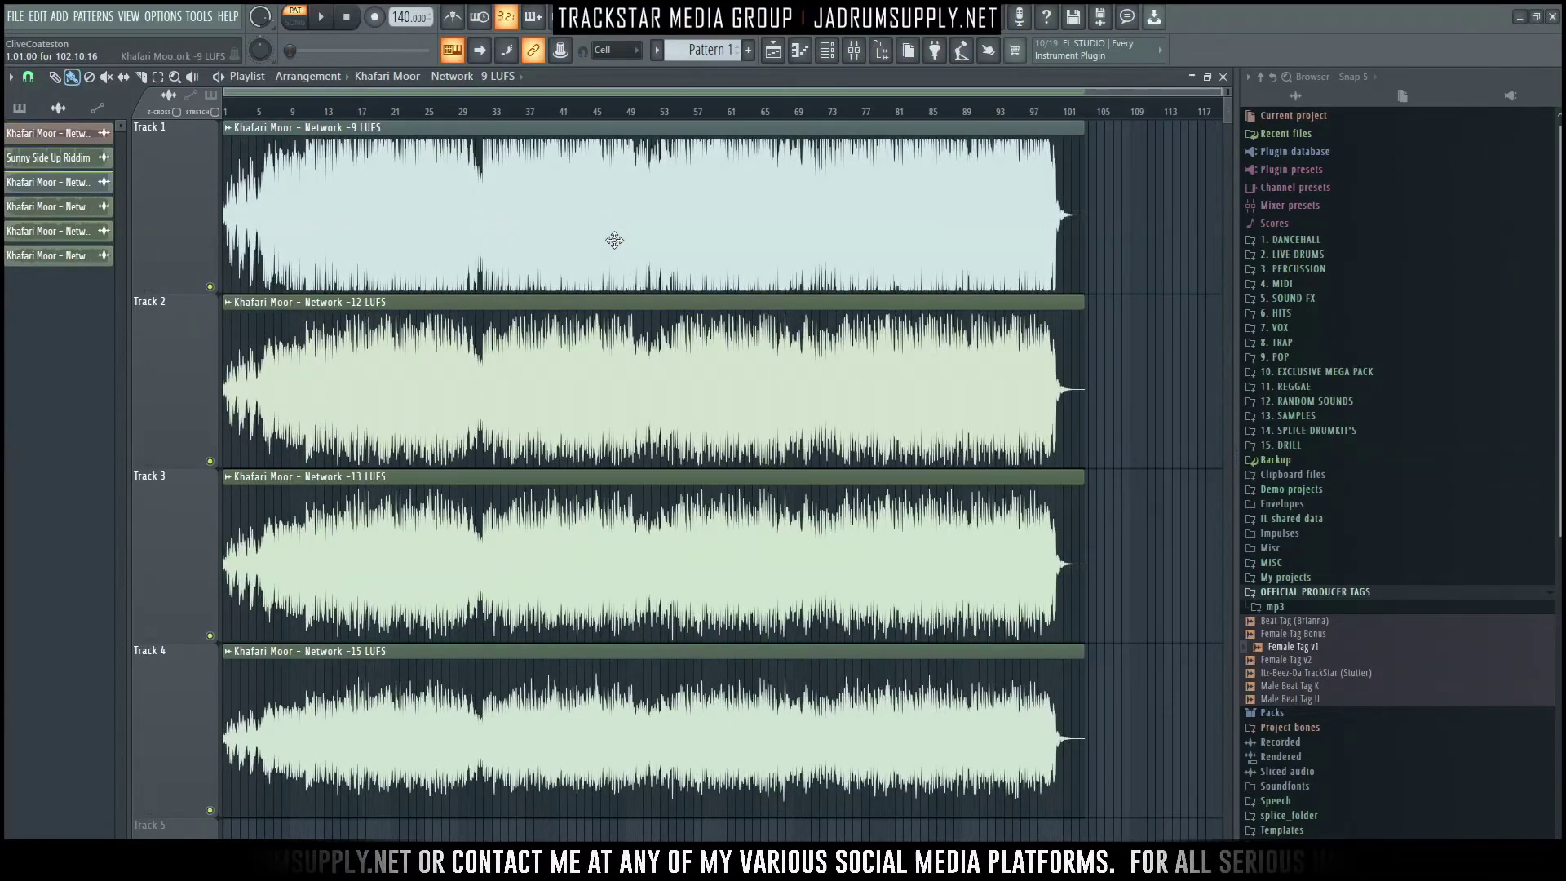
{"action": "left_click", "coordinate": [632, 391]}
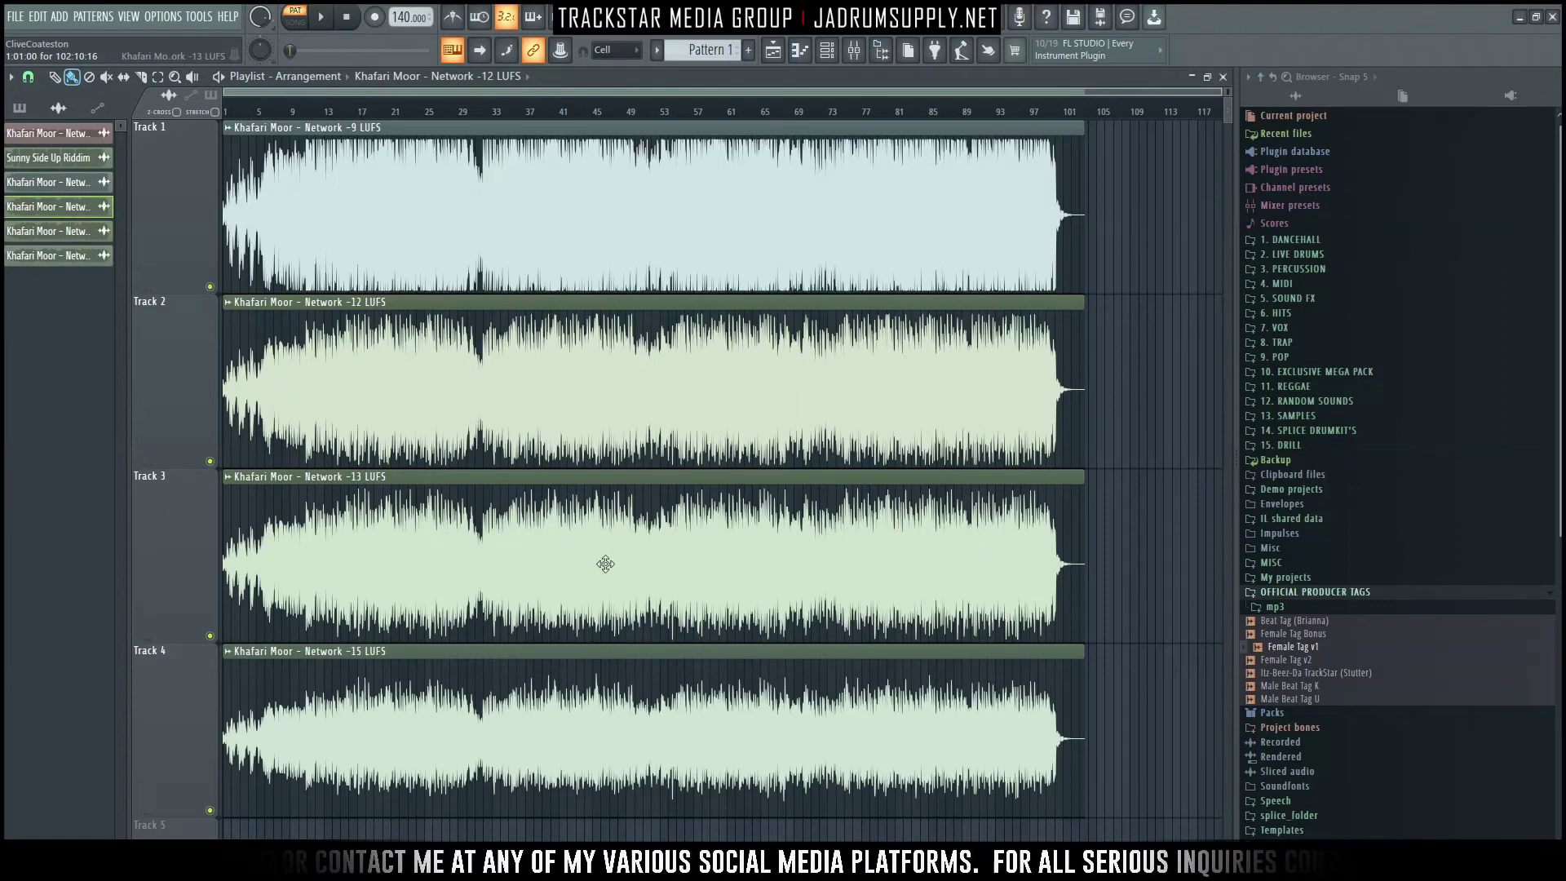
{"action": "left_click", "coordinate": [558, 566]}
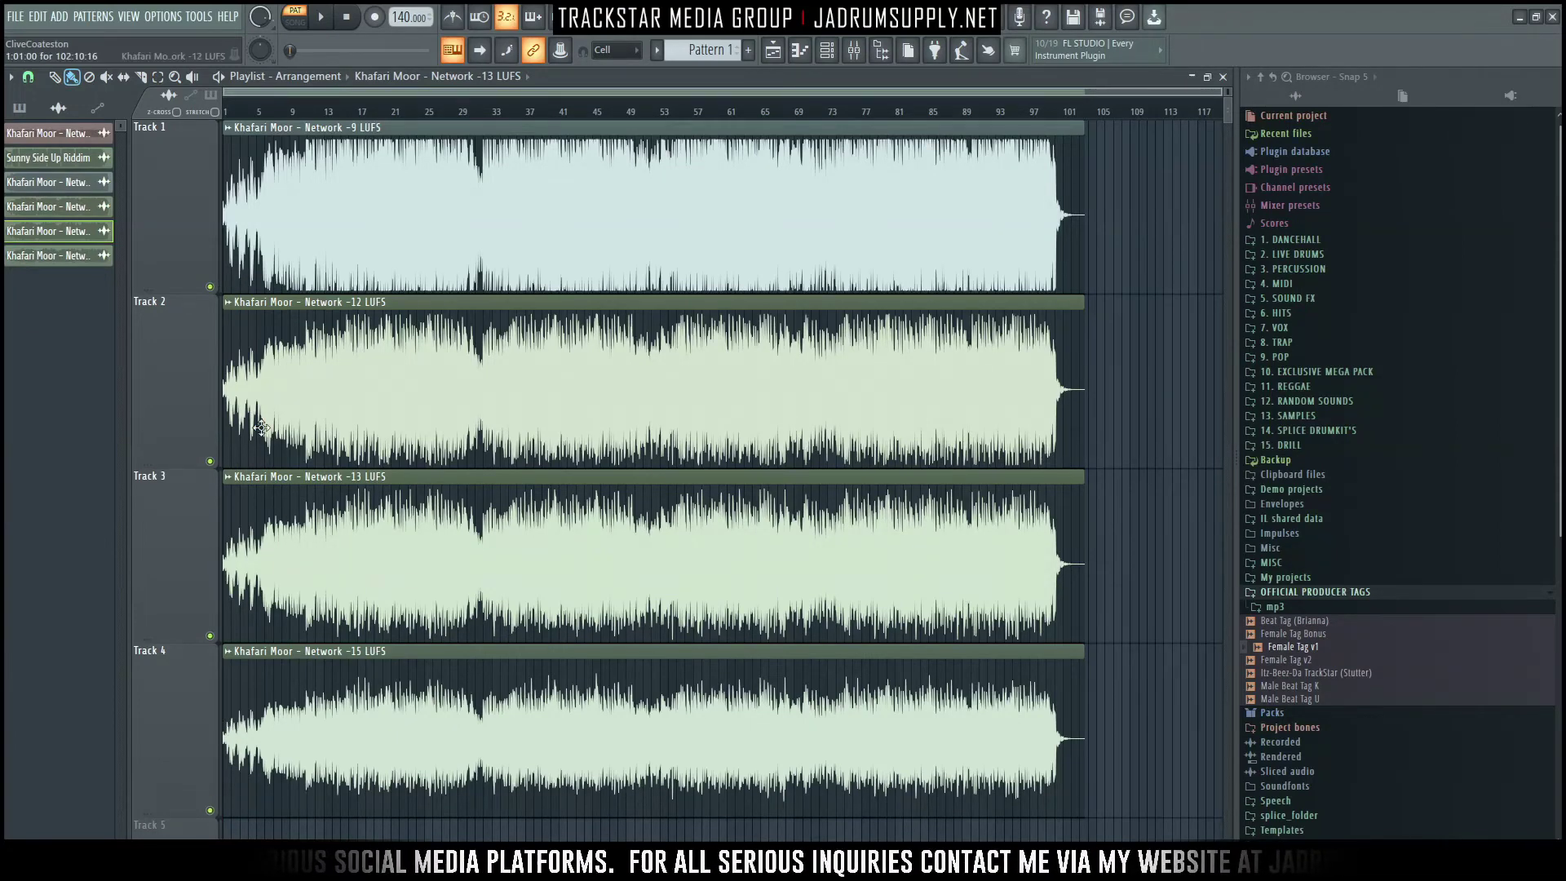
- Solo Track 1, which holds the -9 LUFS master, and view its clip settings
{"action": "right_click", "coordinate": [210, 287]}
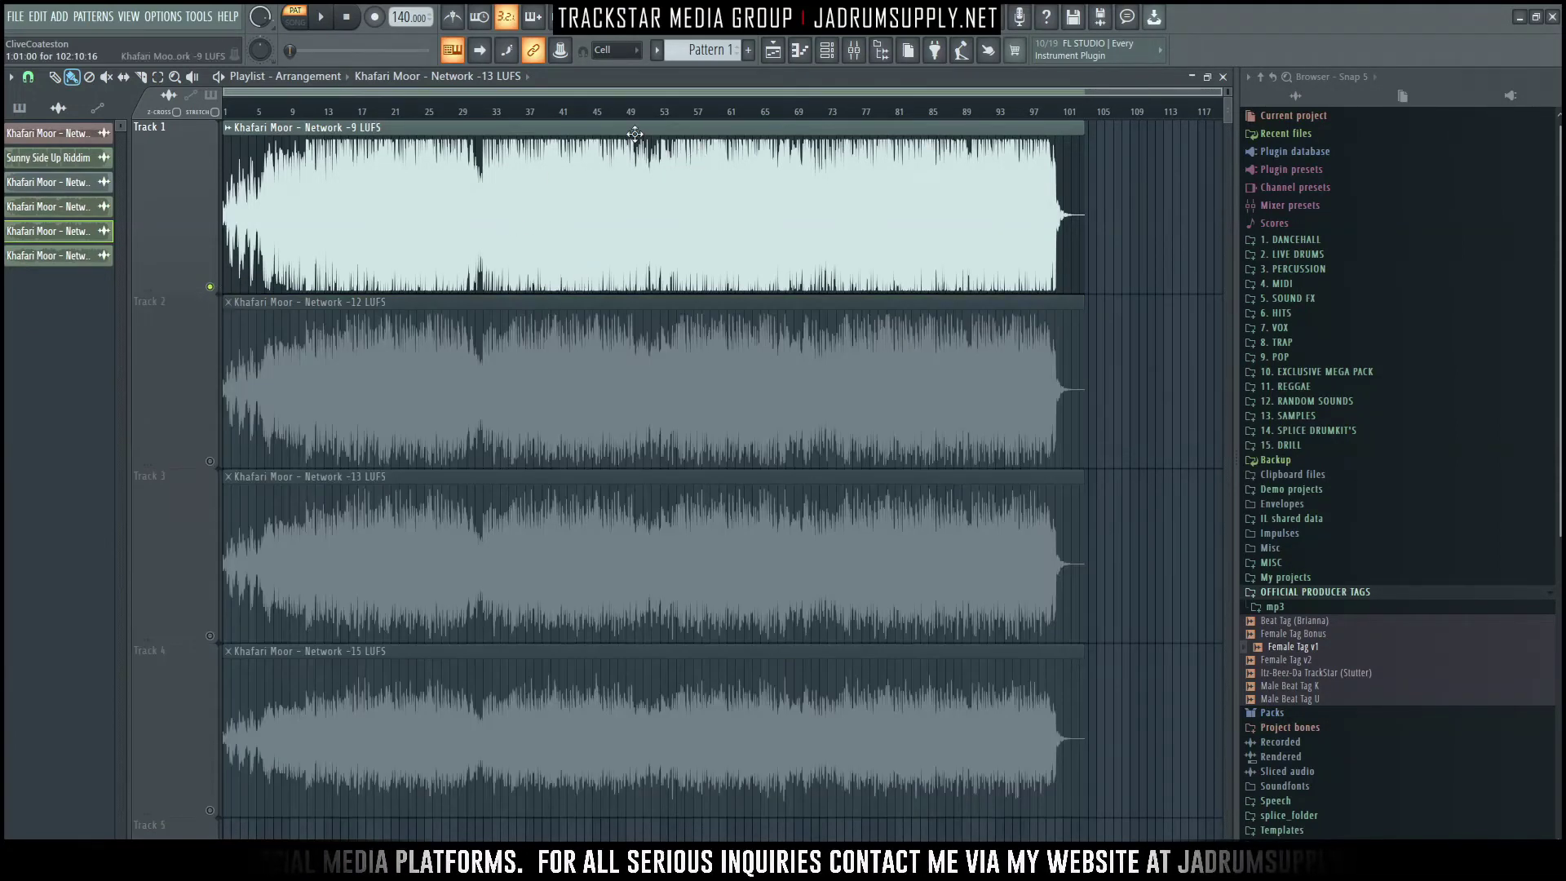
{"action": "double_click", "coordinate": [944, 256]}
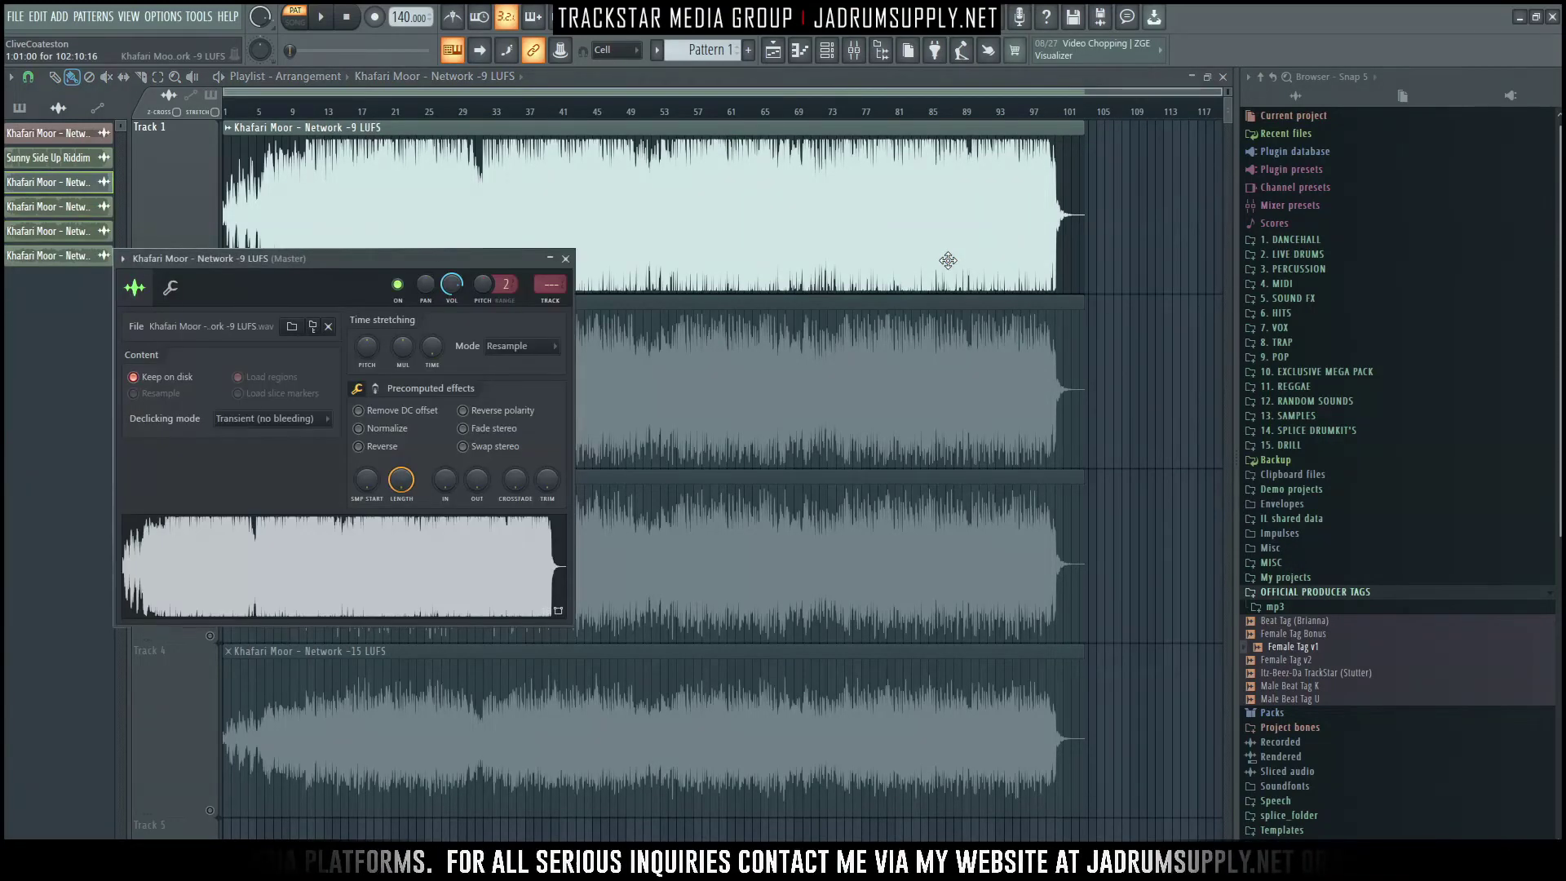
{"action": "left_click", "coordinate": [566, 259]}
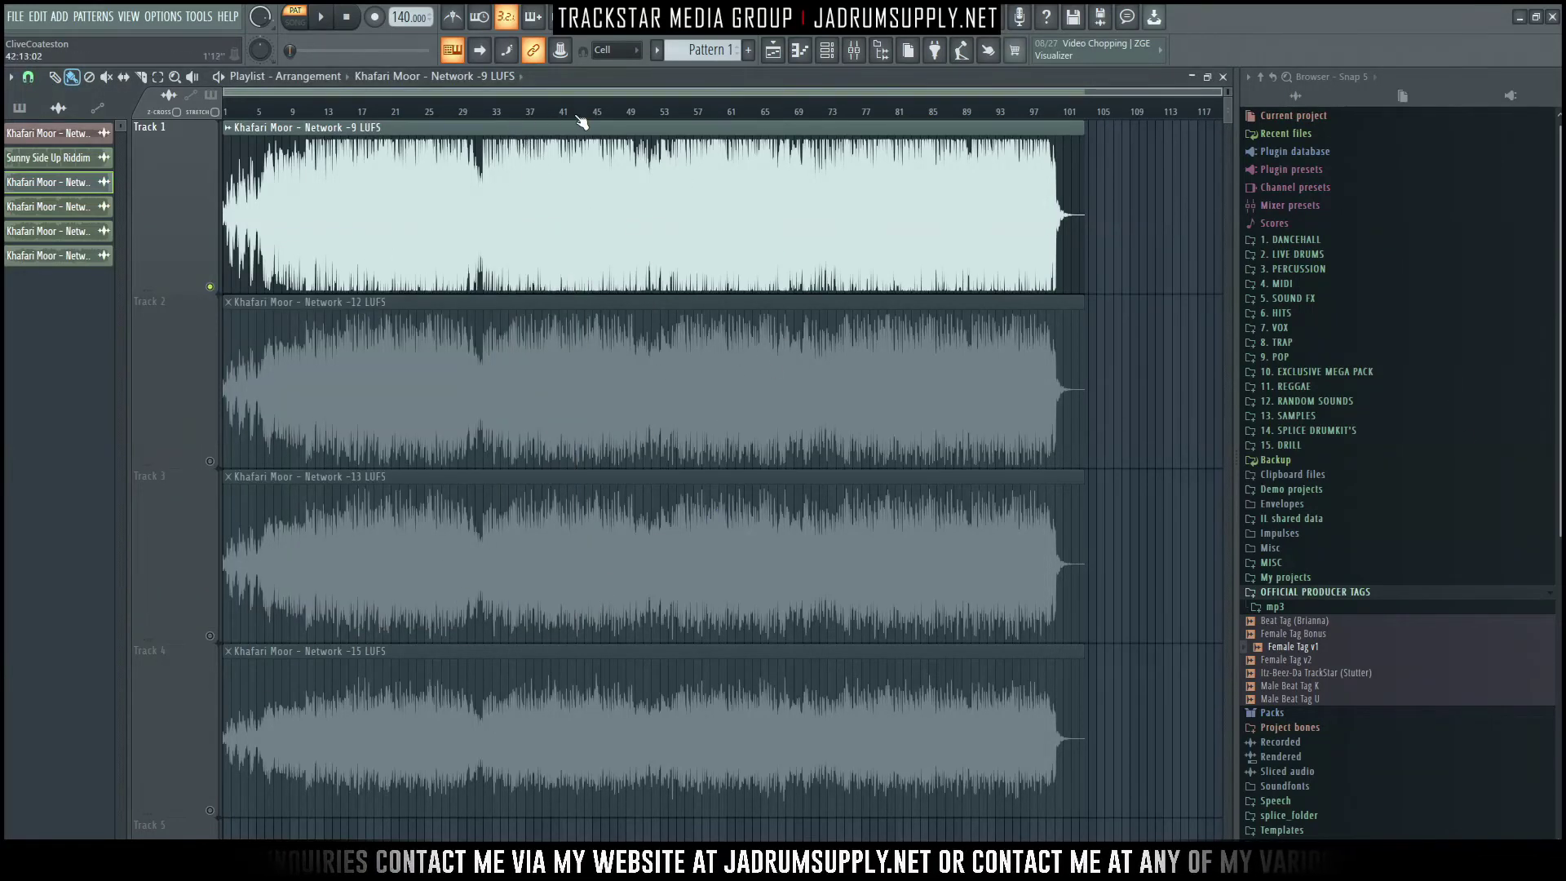
- Narrow the browser to widen the playlist and fit the full length of the four masters in it
{"action": "scroll", "coordinate": [623, 107], "scroll_direction": "up", "scroll_amount": 5}
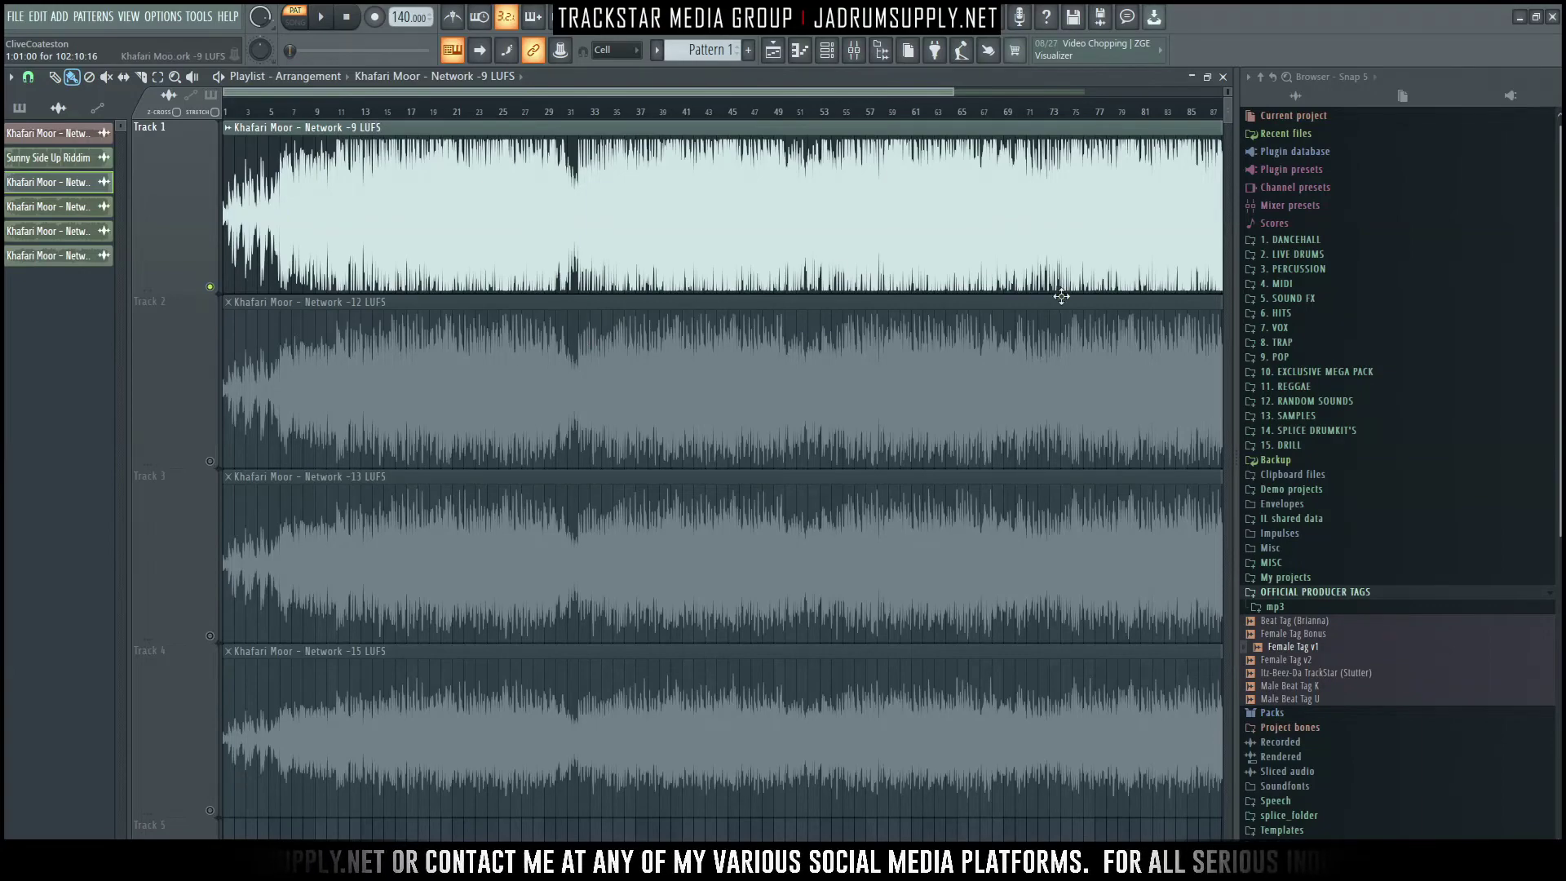
{"action": "scroll", "coordinate": [996, 150], "scroll_direction": "down", "scroll_amount": 2}
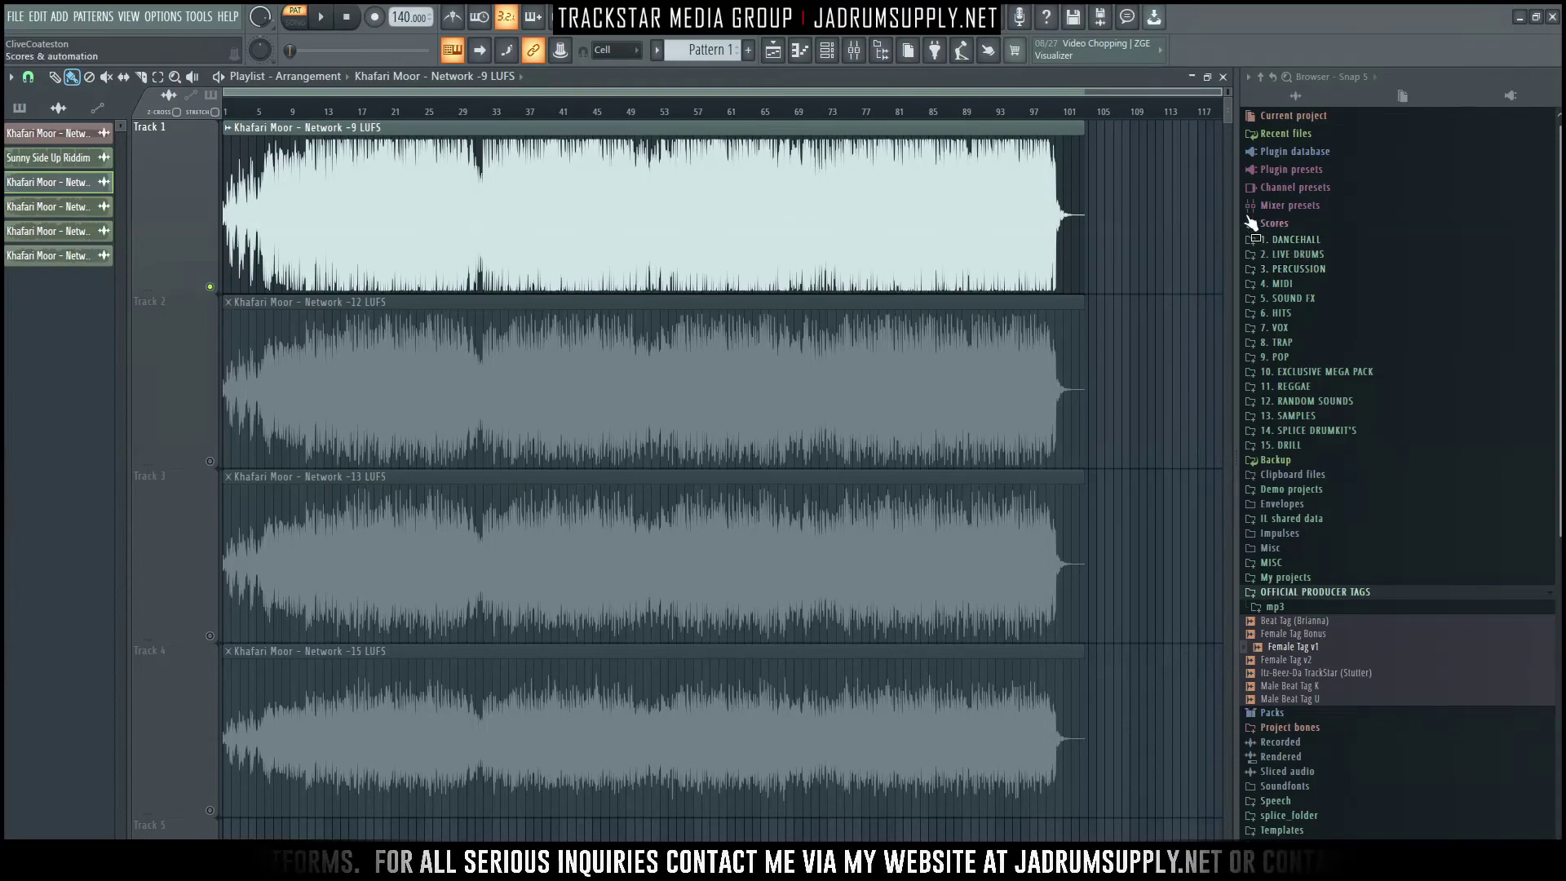
{"action": "left_click_drag", "start_coordinate": [1236, 93], "coordinate": [1313, 97]}
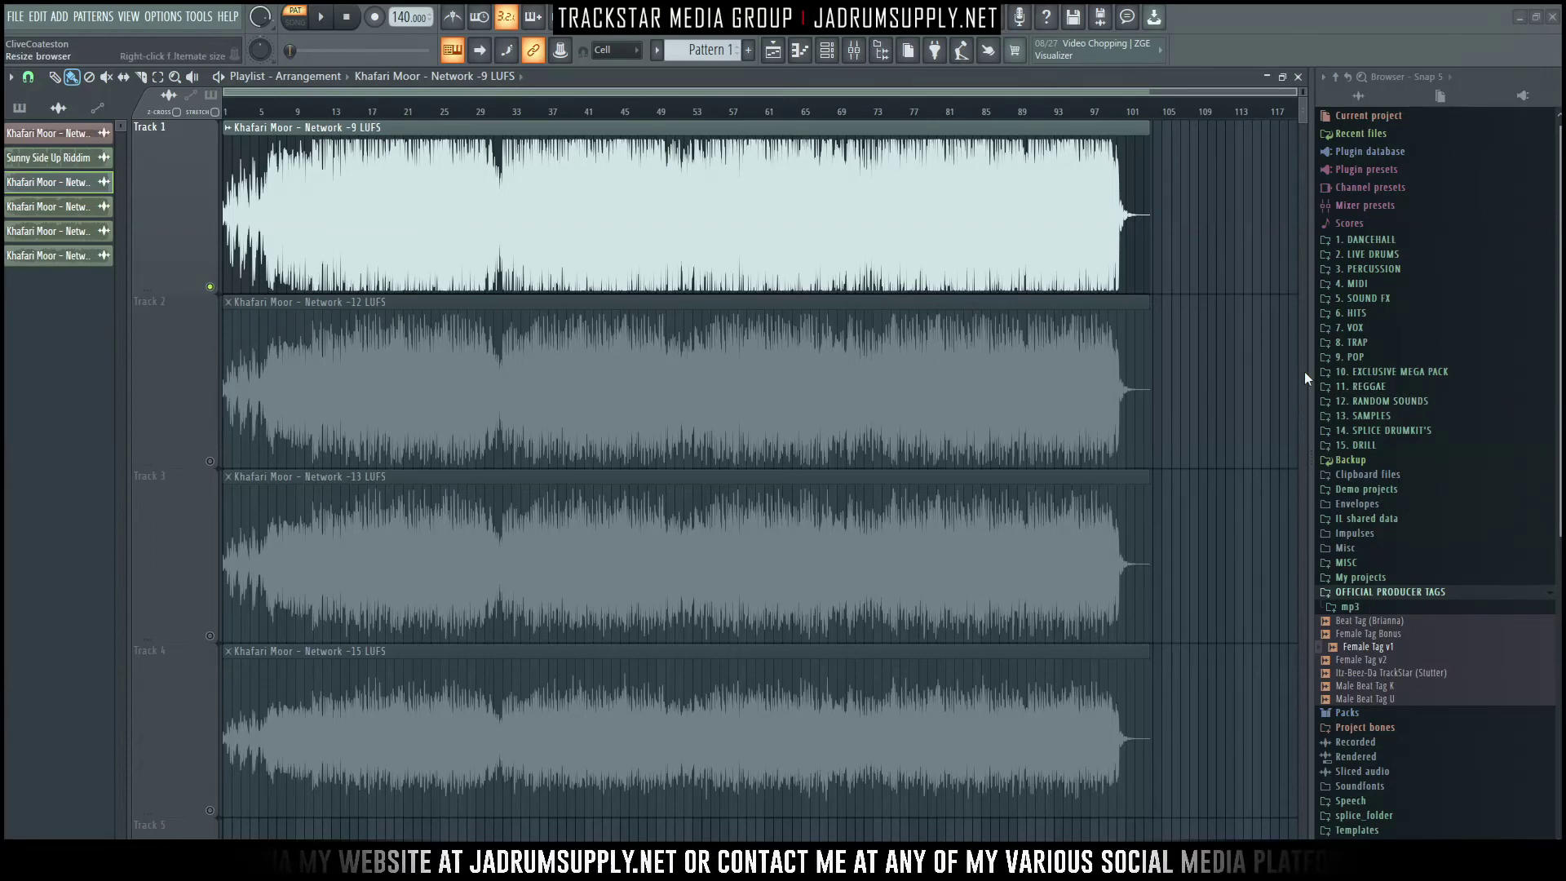
{"action": "scroll", "coordinate": [1261, 322], "scroll_direction": "up", "scroll_amount": 2}
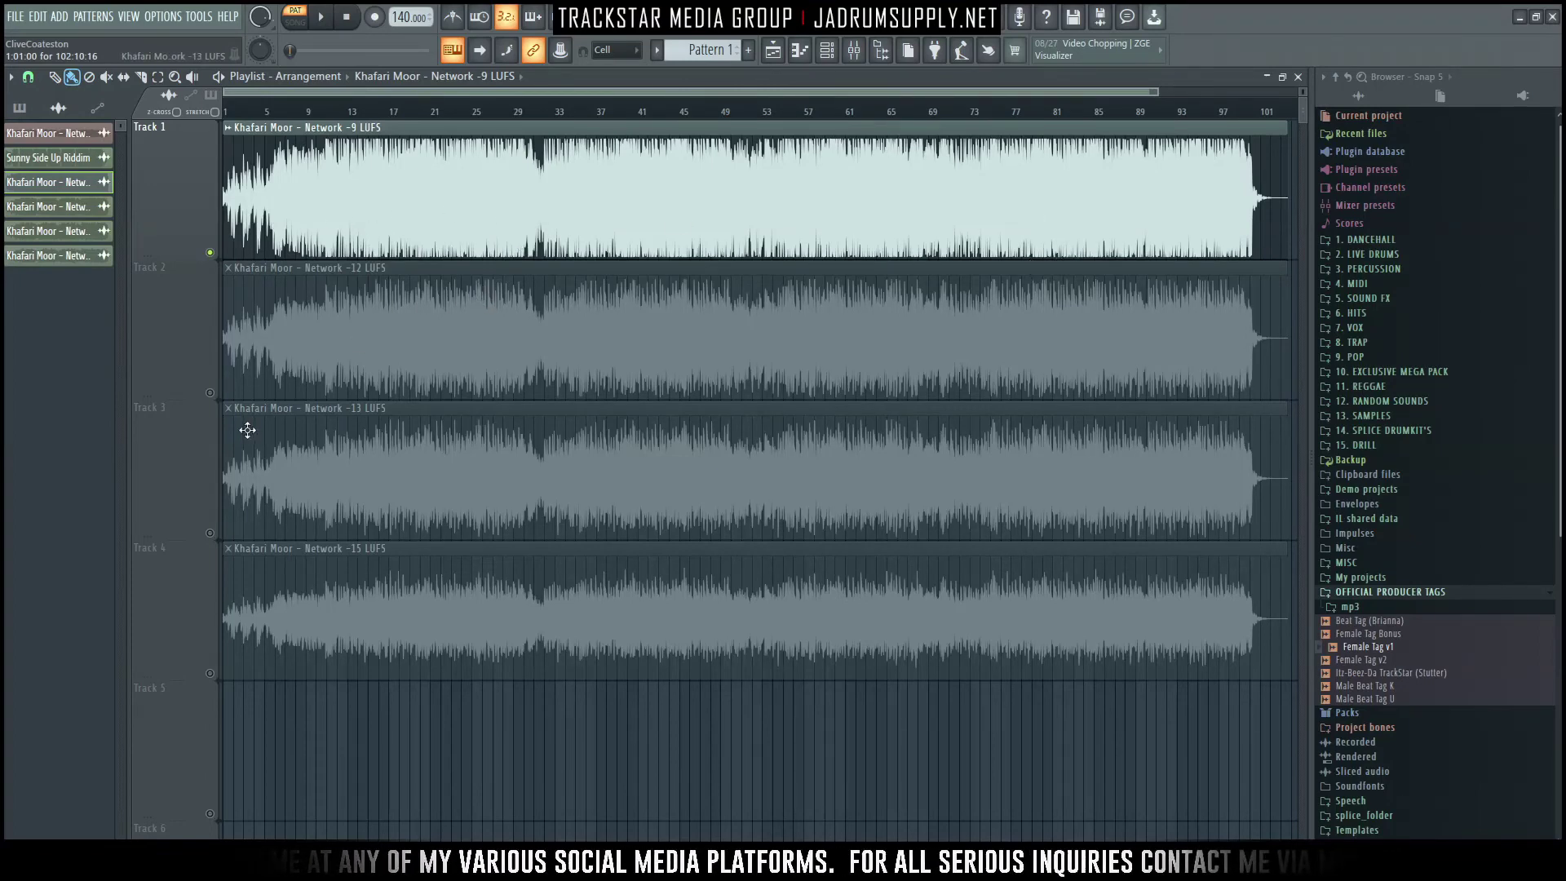
- Switch playback to song mode and briefly play the -9 LUFS master with Track 1 soloed
{"action": "right_click", "coordinate": [212, 254]}
{"action": "right_click", "coordinate": [212, 253]}
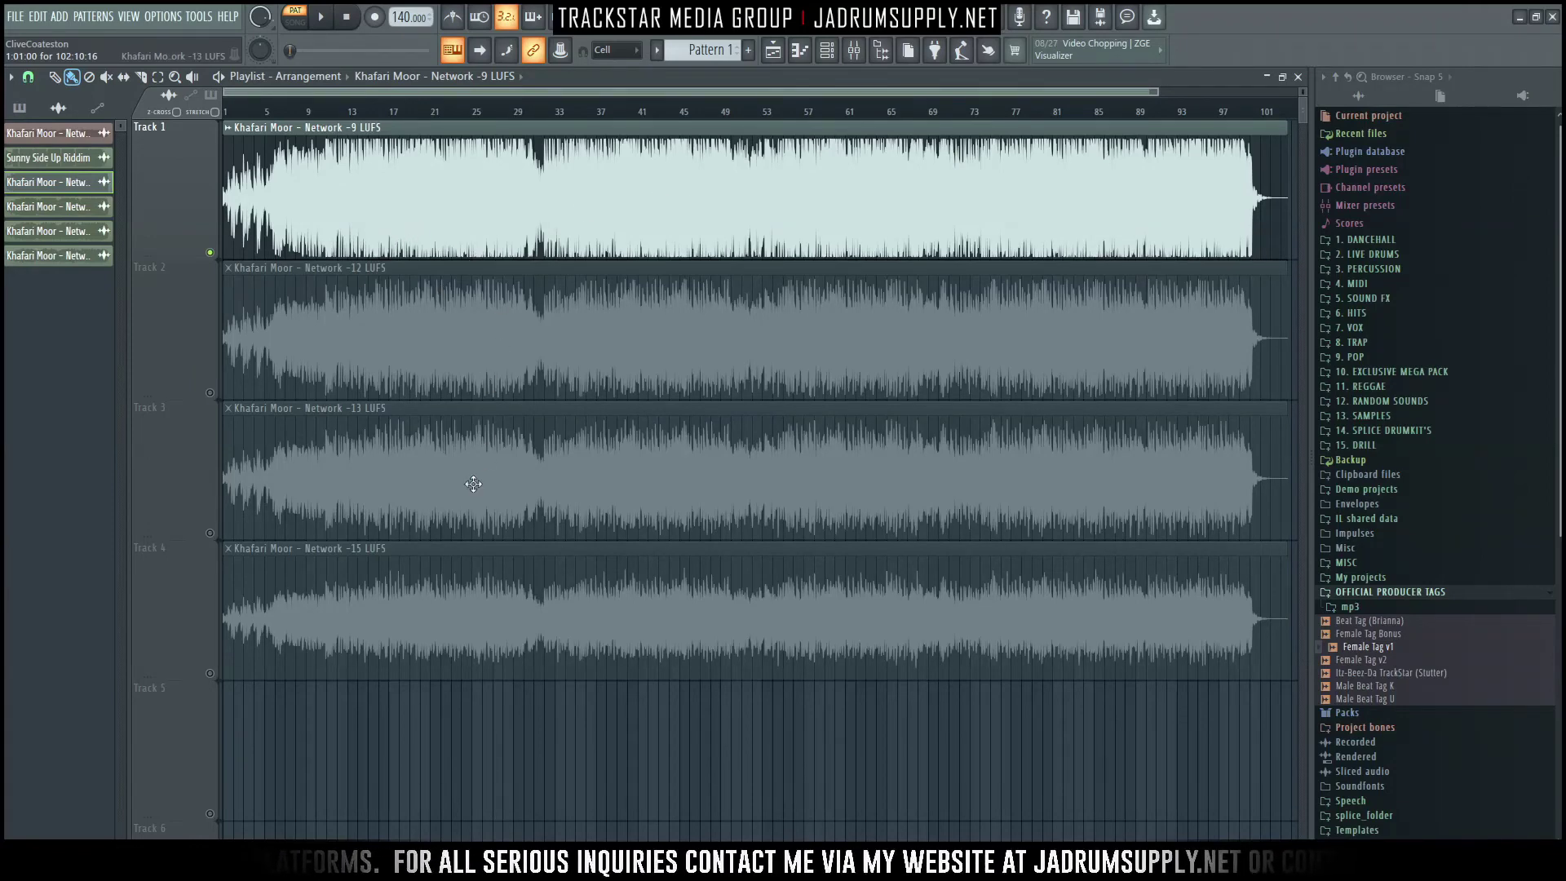
{"action": "right_click", "coordinate": [211, 253]}
{"action": "right_click", "coordinate": [211, 253]}
{"action": "key", "text": "space"}
{"action": "key", "text": "l"}
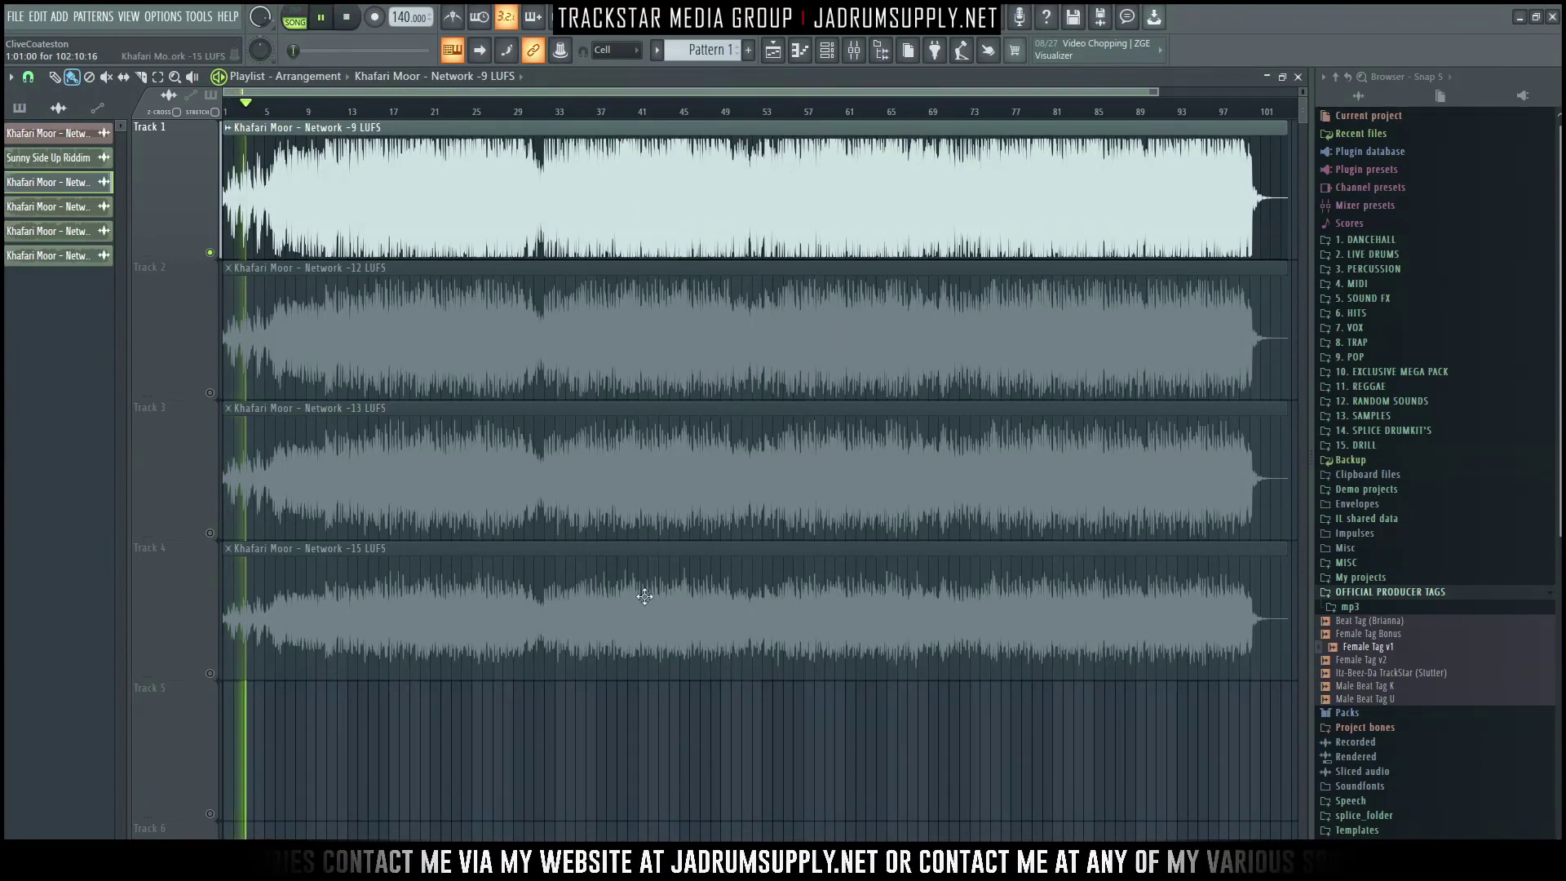
{"action": "key", "text": "space"}
- Add the original unmastered "(Mix)" audio file to Track 5 at the start of the playlist
{"action": "key", "text": "alt+Tab"}
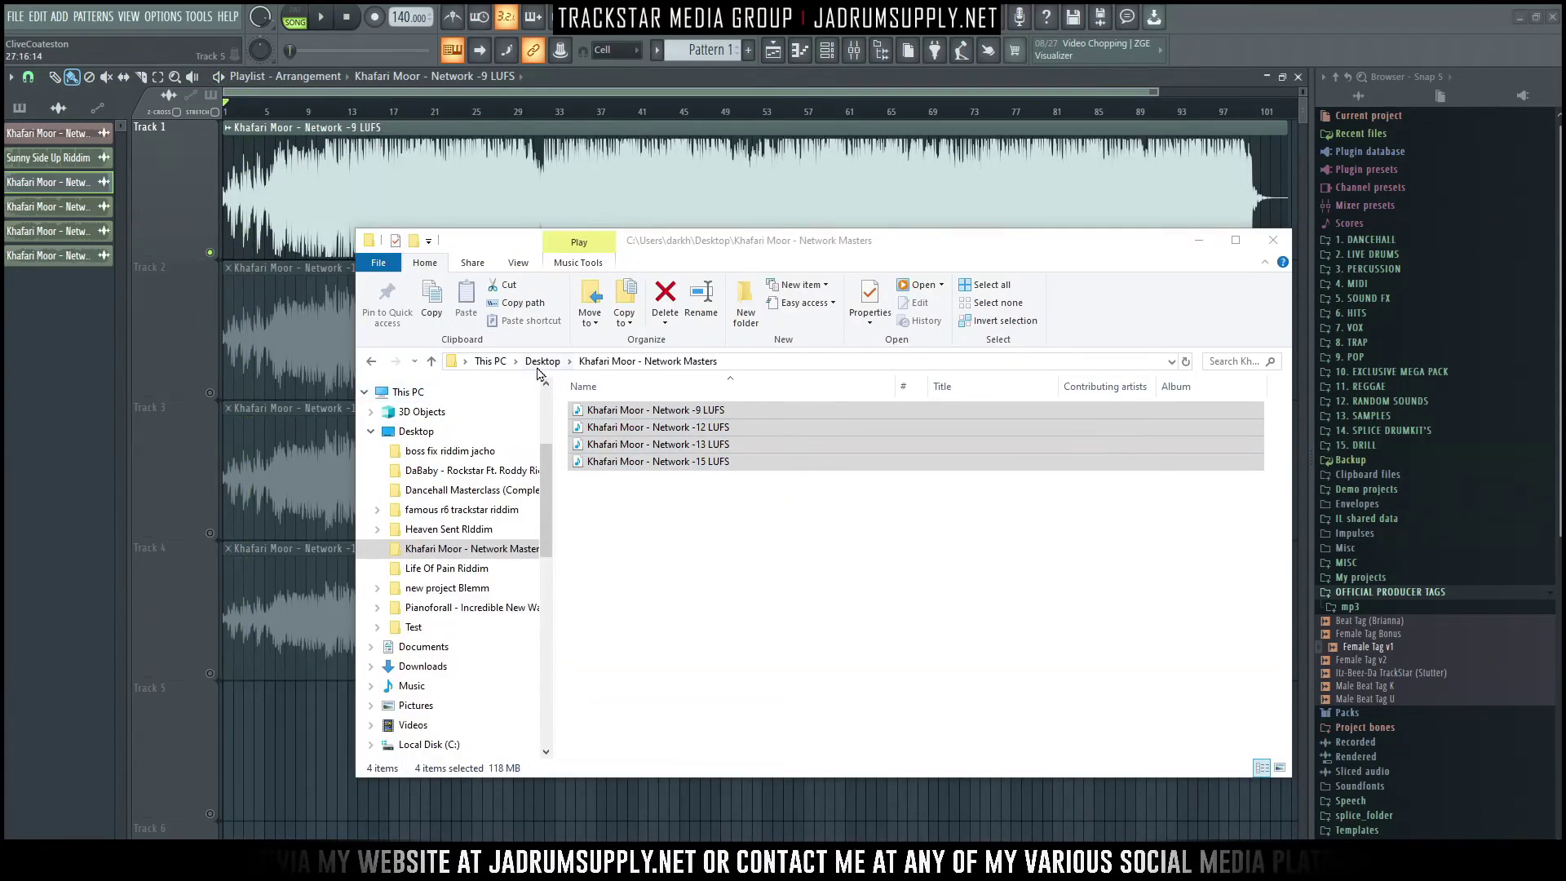
{"action": "key", "text": "alt+Tab"}
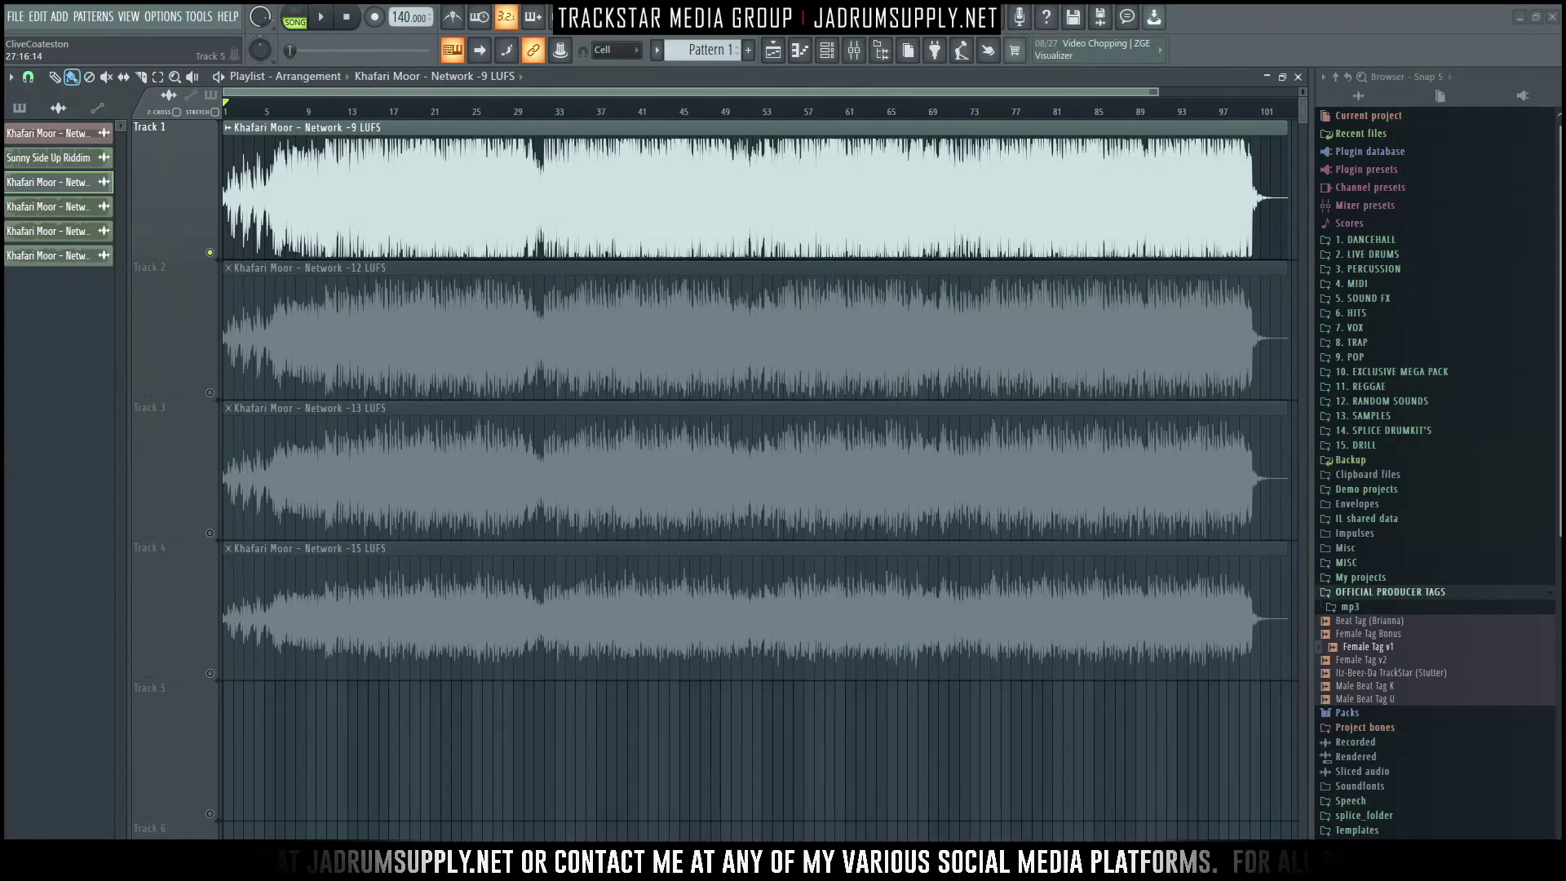
{"action": "left_click_drag", "start_coordinate": [700, 750], "coordinate": [230, 725]}
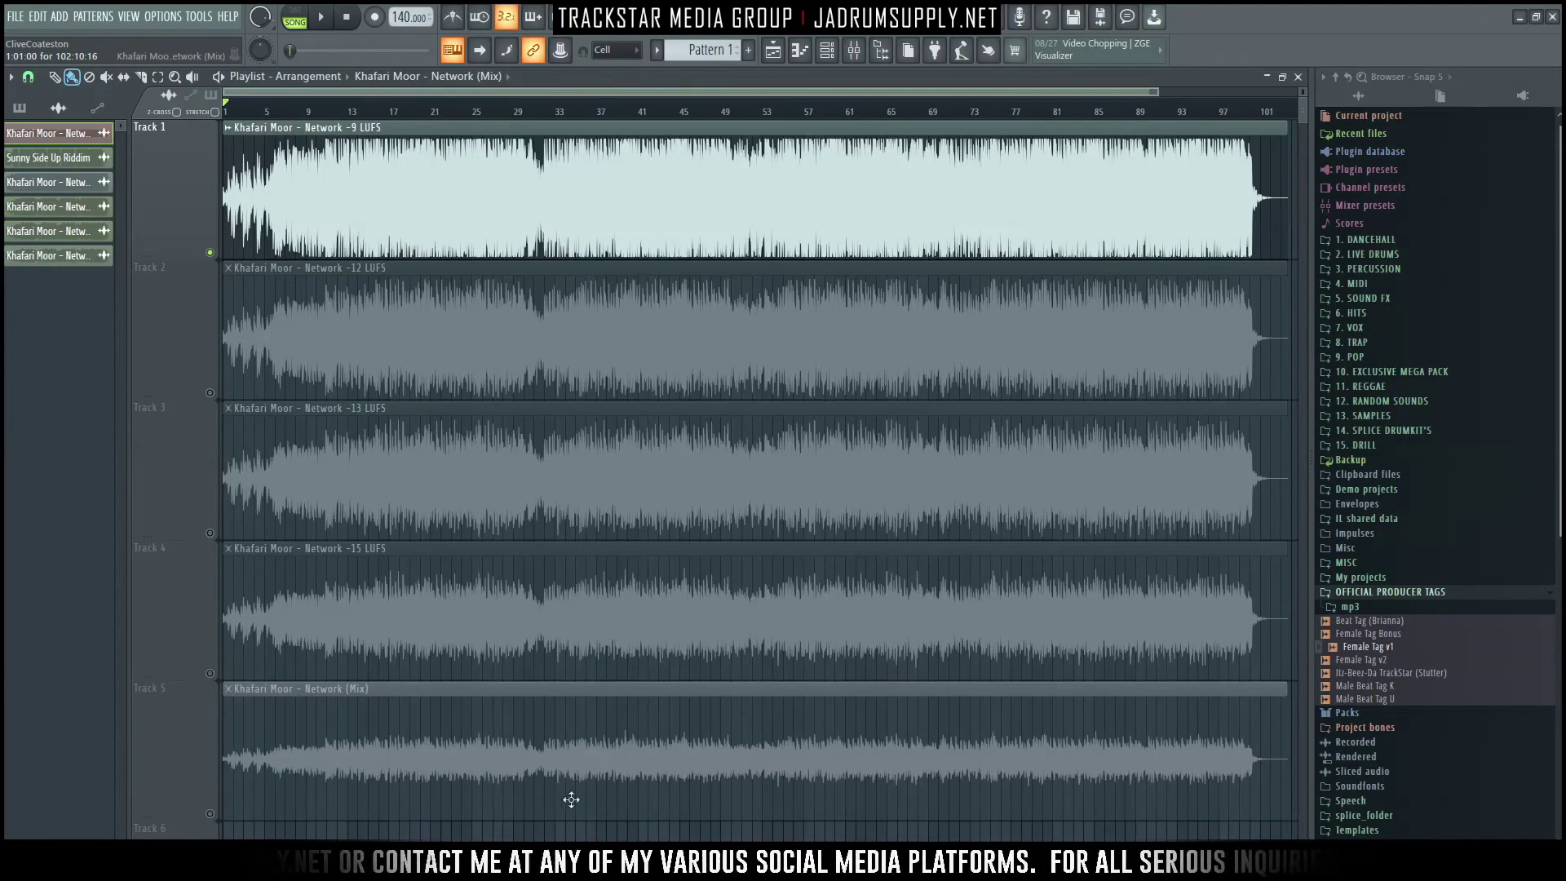
- Play the song and alternate the solo between Track 2 (-12 LUFS) and Track 1 (-9 LUFS) to compare their loudness
{"action": "key", "text": "space"}
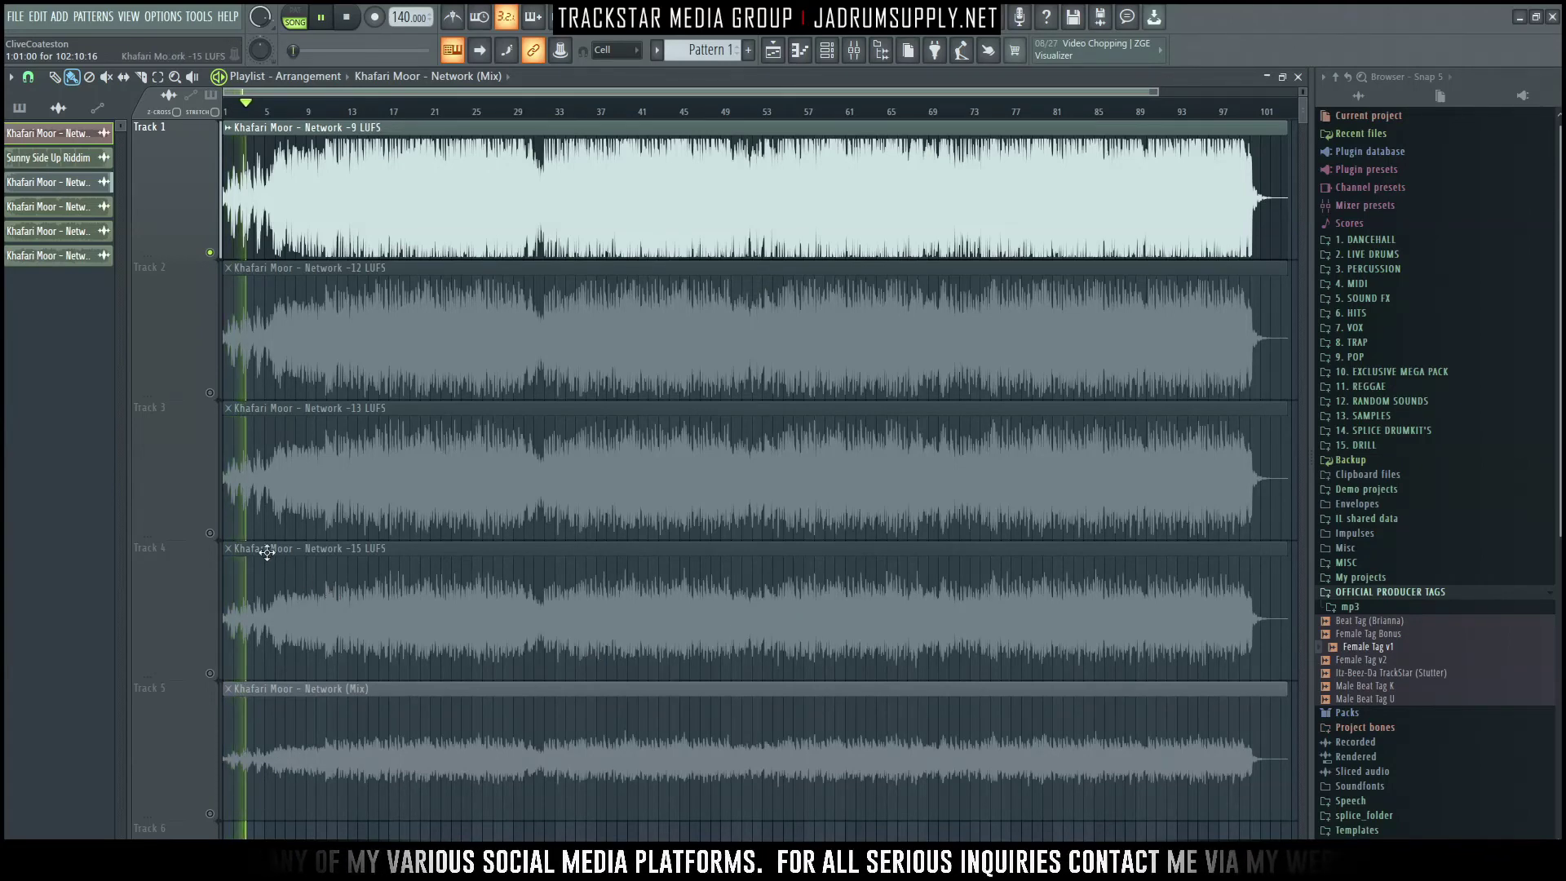
{"action": "right_click", "coordinate": [209, 394]}
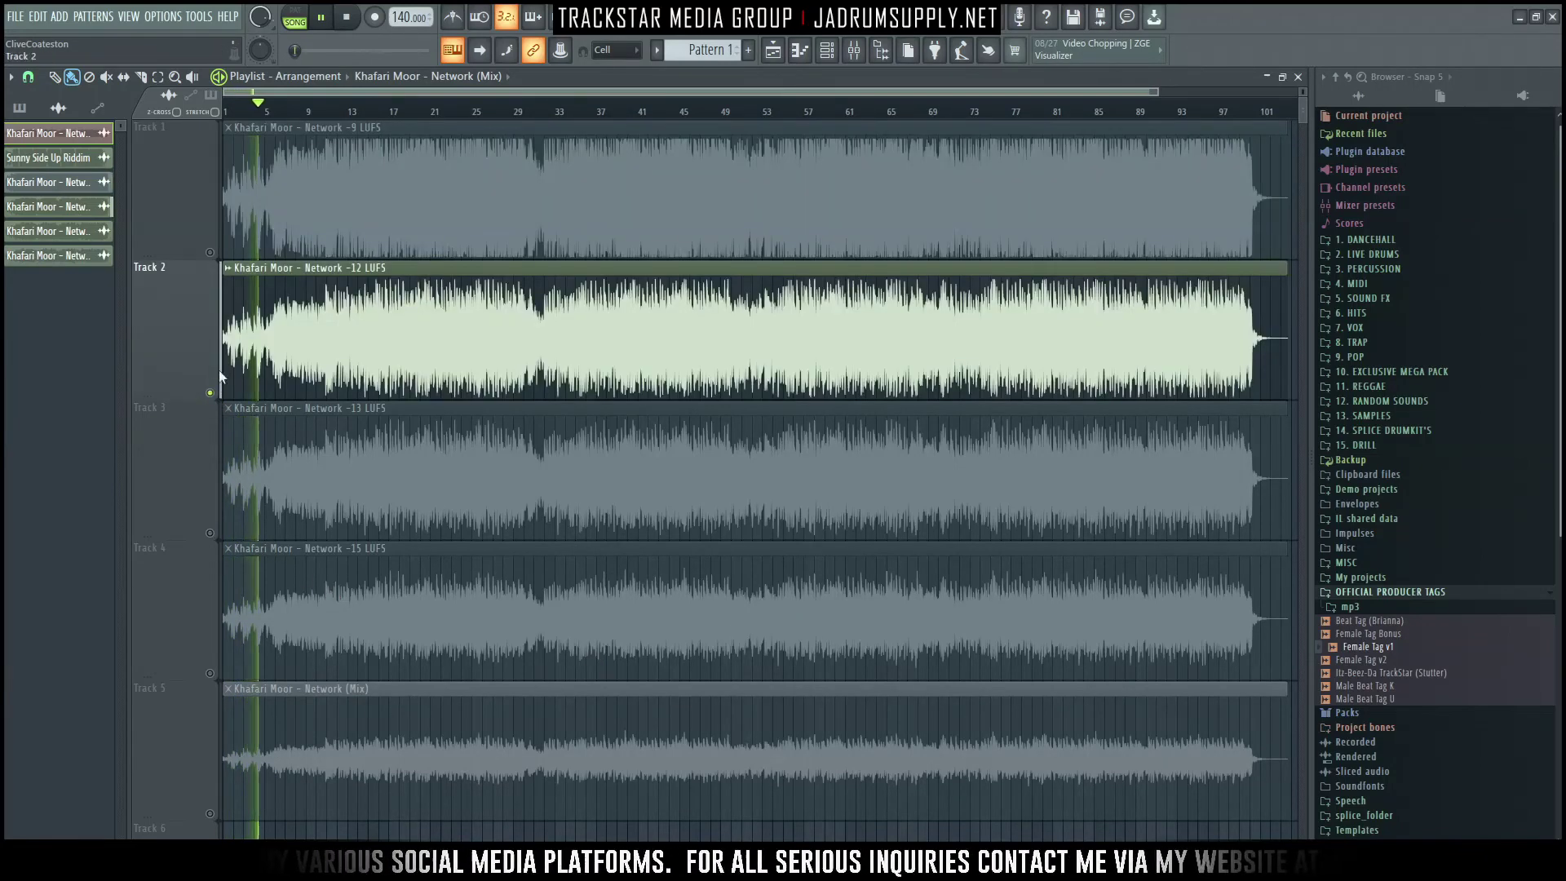
{"action": "right_click", "coordinate": [211, 253]}
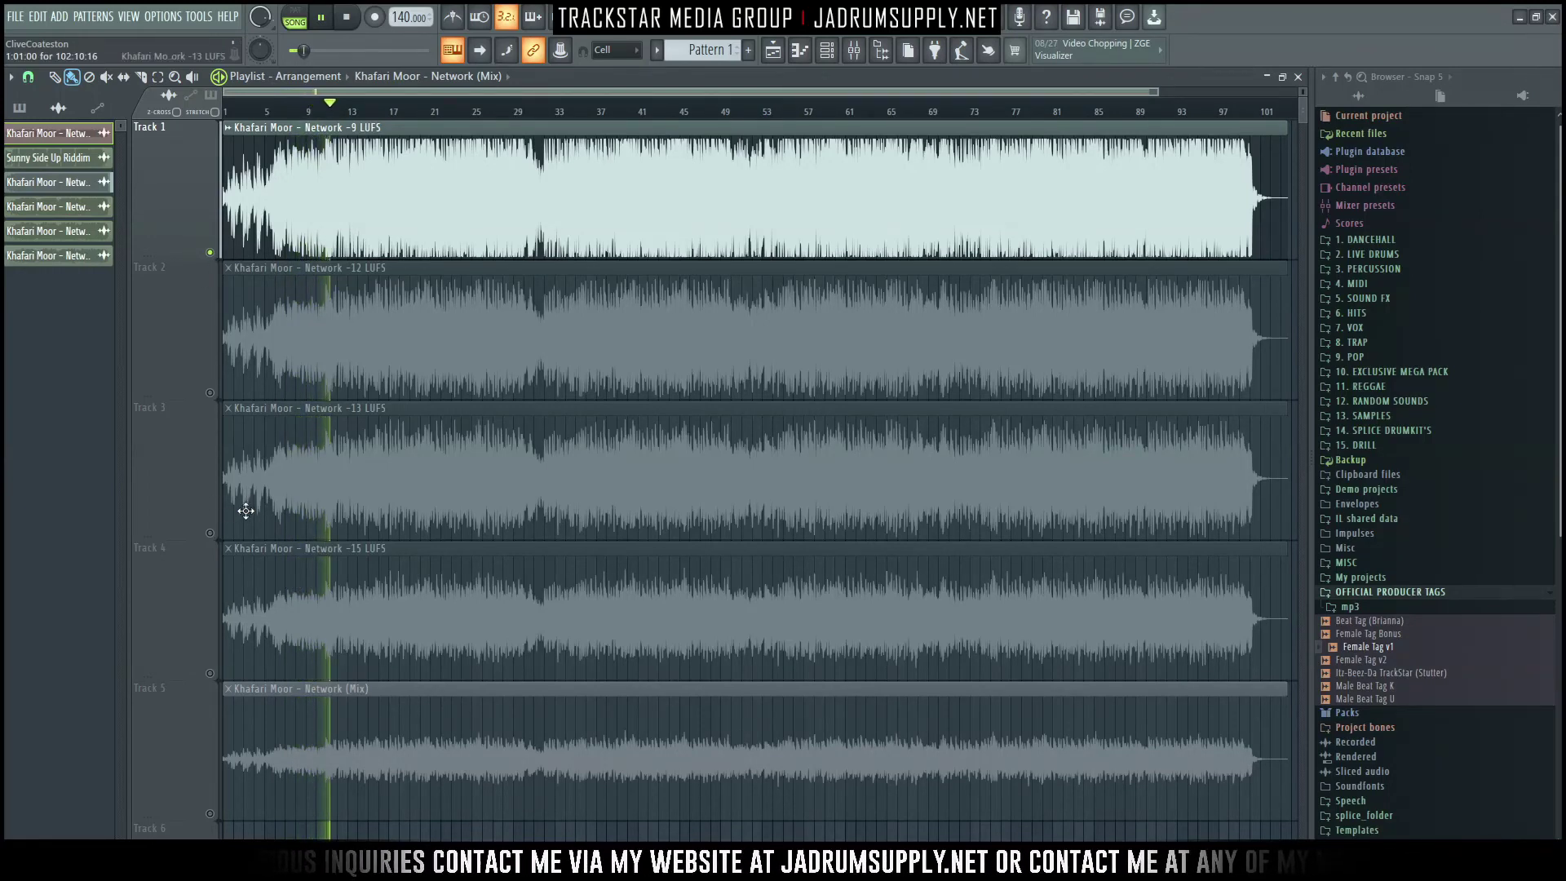
{"action": "right_click", "coordinate": [217, 398]}
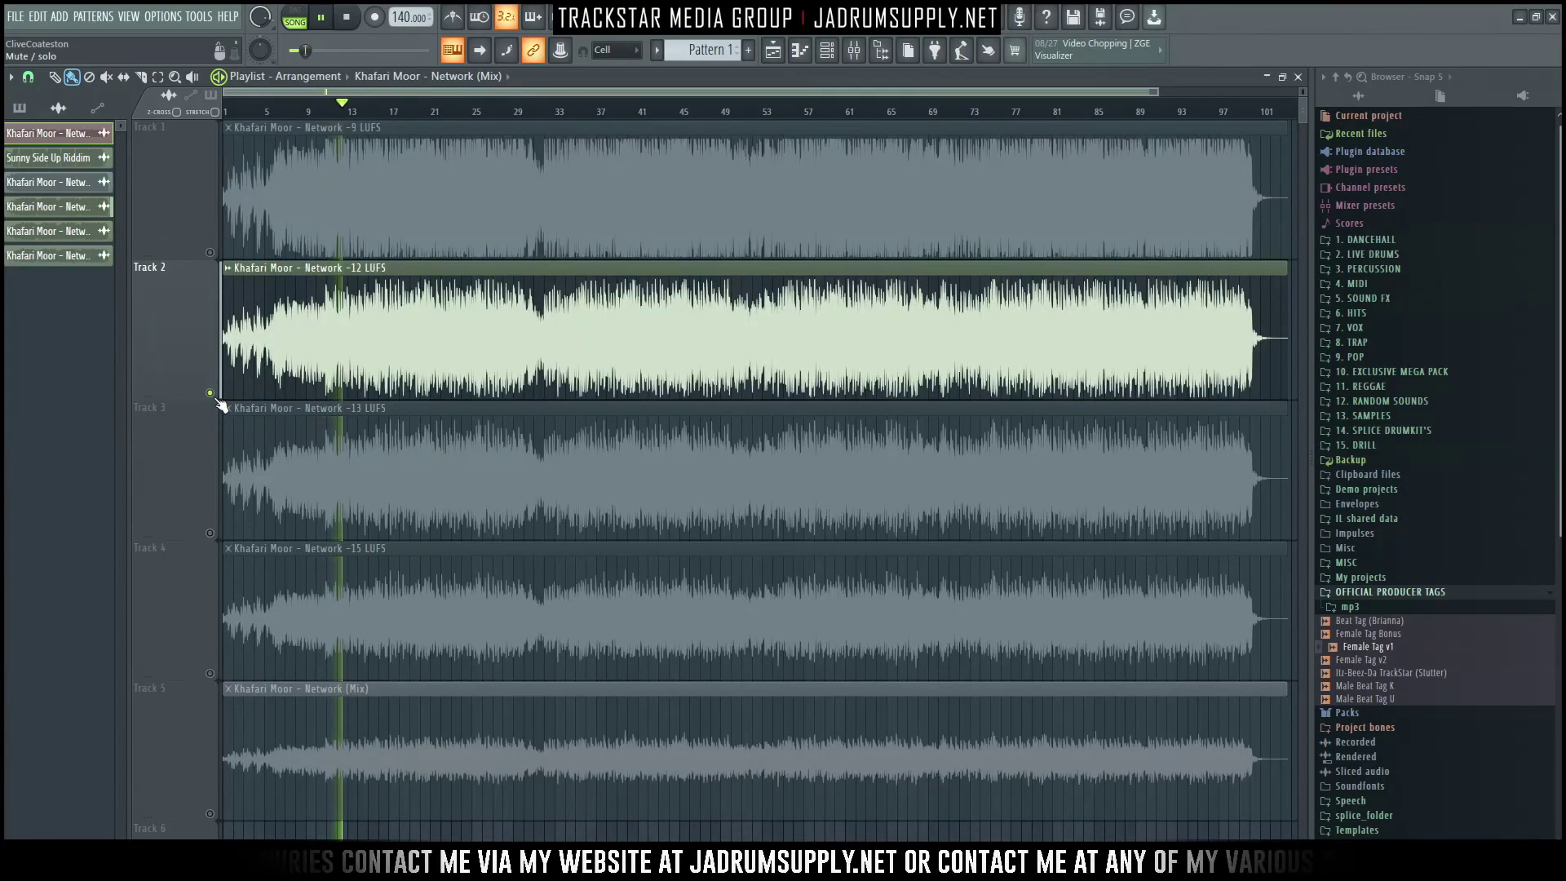
- Solo Track 3 (-13 LUFS), Track 2 (-12 LUFS) and Track 4 (-15 LUFS) in turn during playback to compare them
{"action": "right_click", "coordinate": [210, 534]}
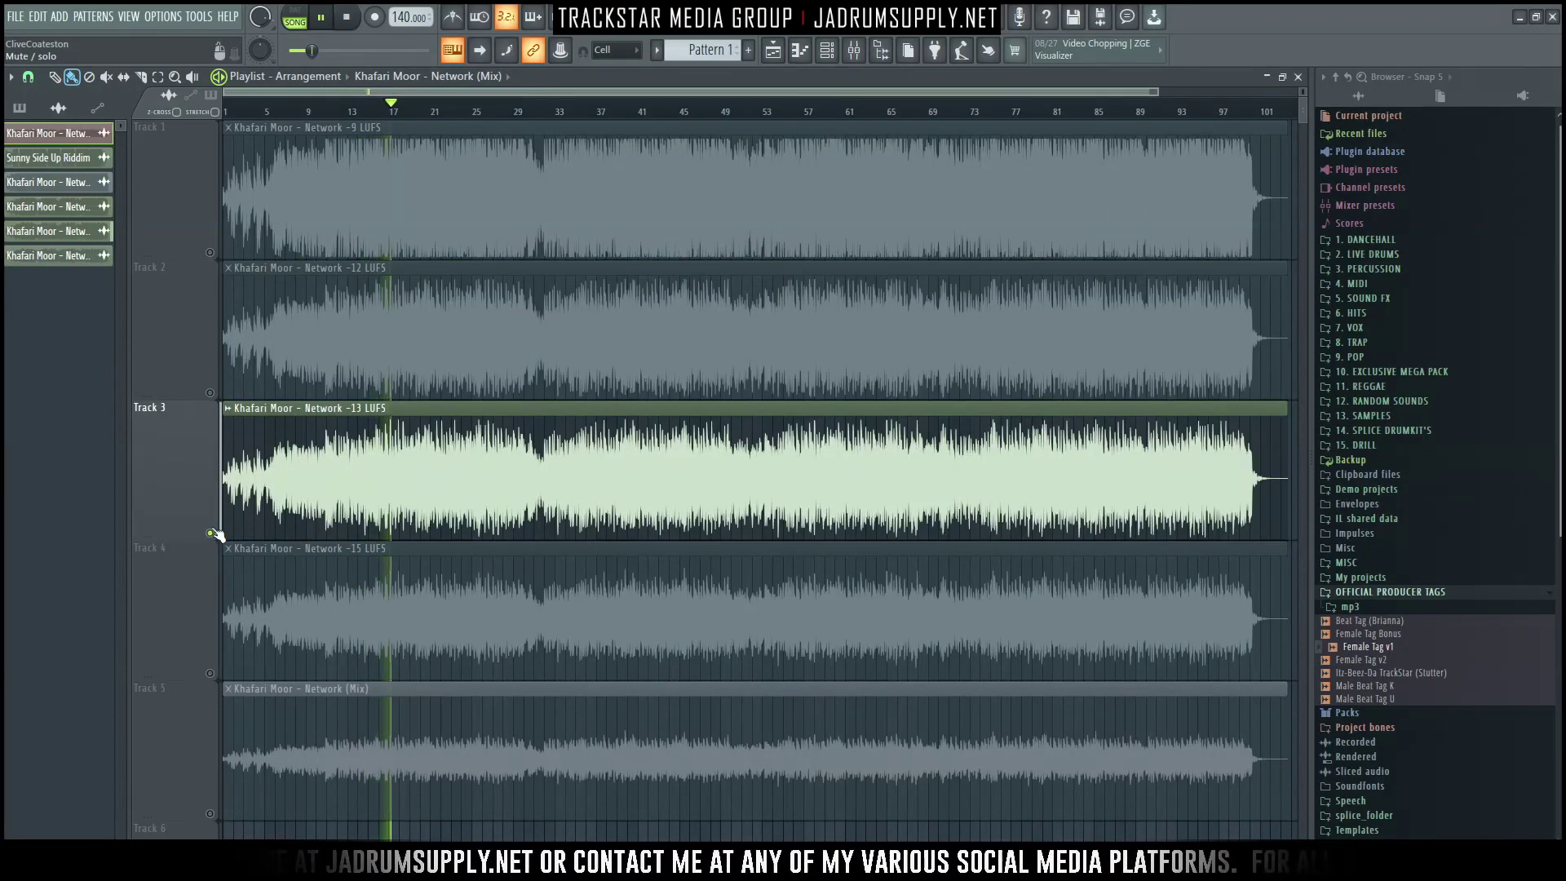
{"action": "right_click", "coordinate": [211, 394]}
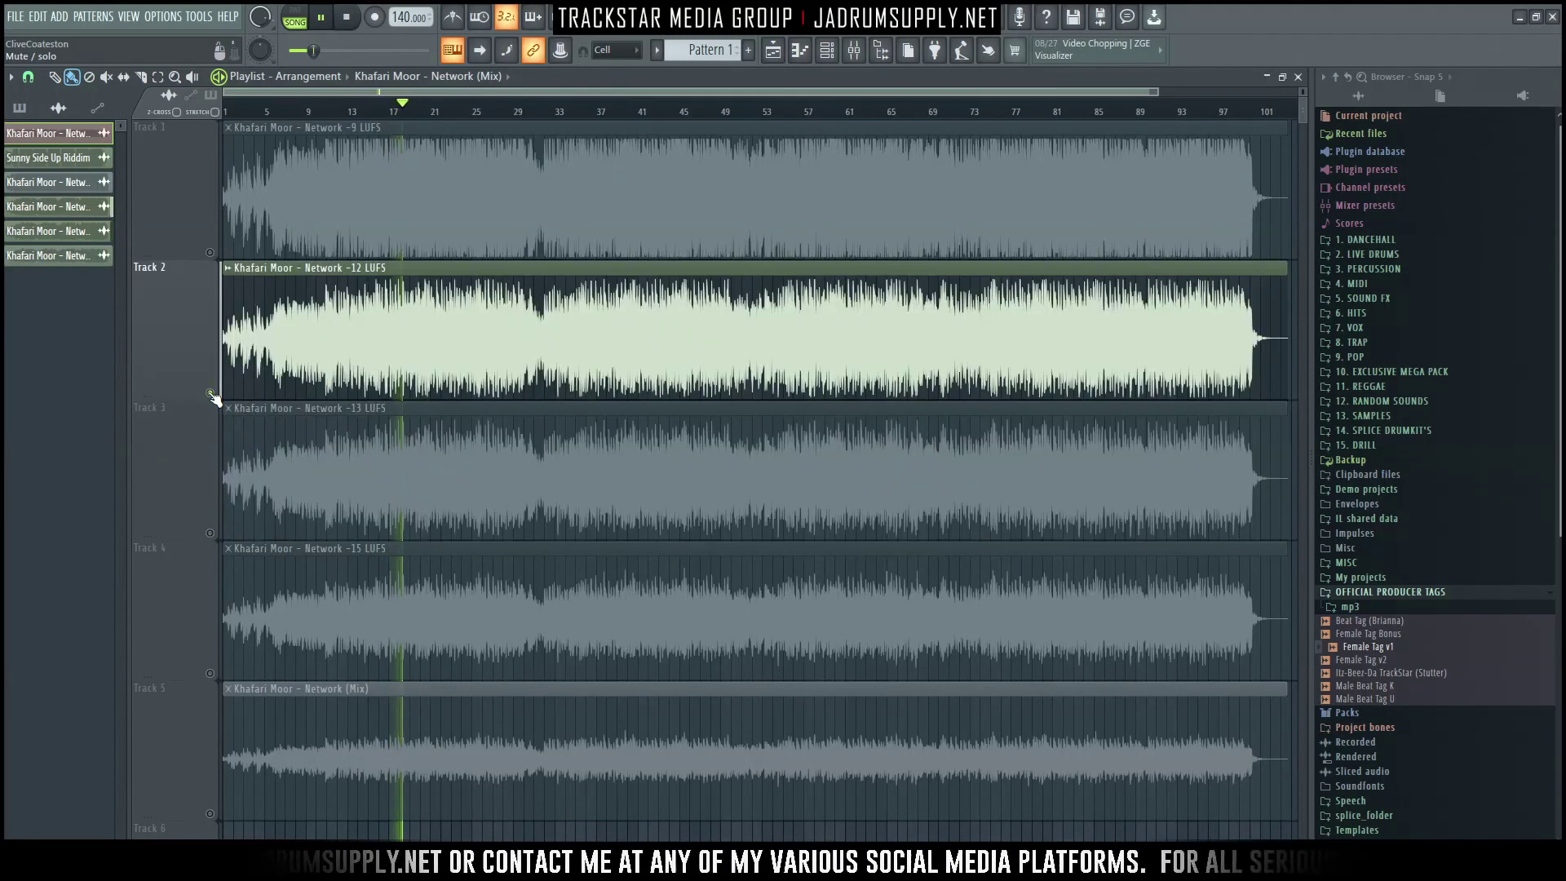
{"action": "right_click", "coordinate": [209, 672]}
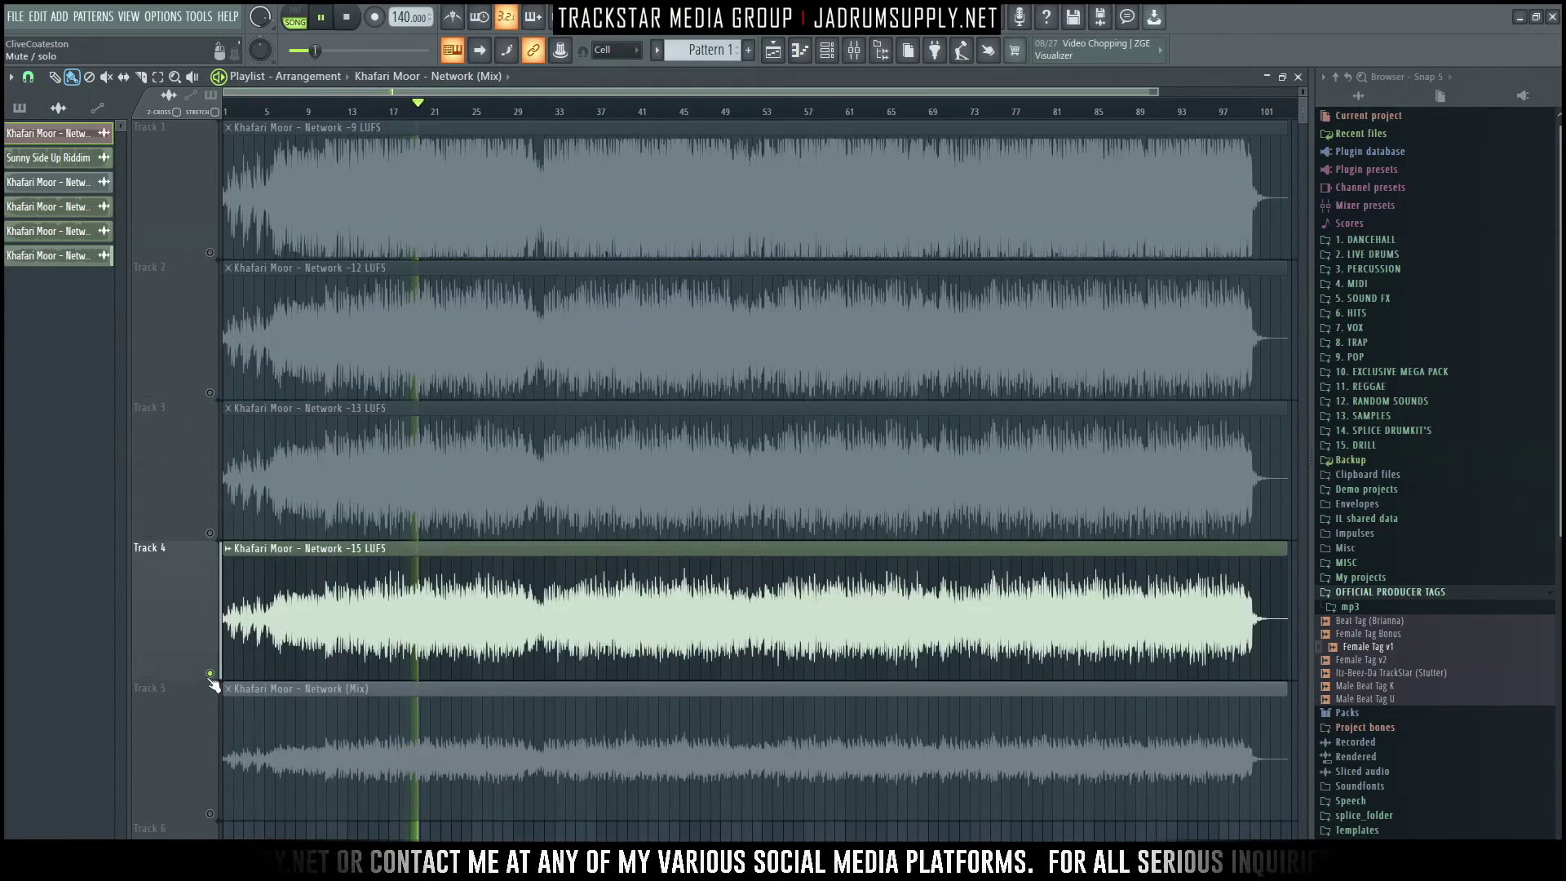
- Compare the unmastered mix on Track 5 with the -9 LUFS master on Track 1 by alternating the solo during playback
{"action": "right_click", "coordinate": [209, 813]}
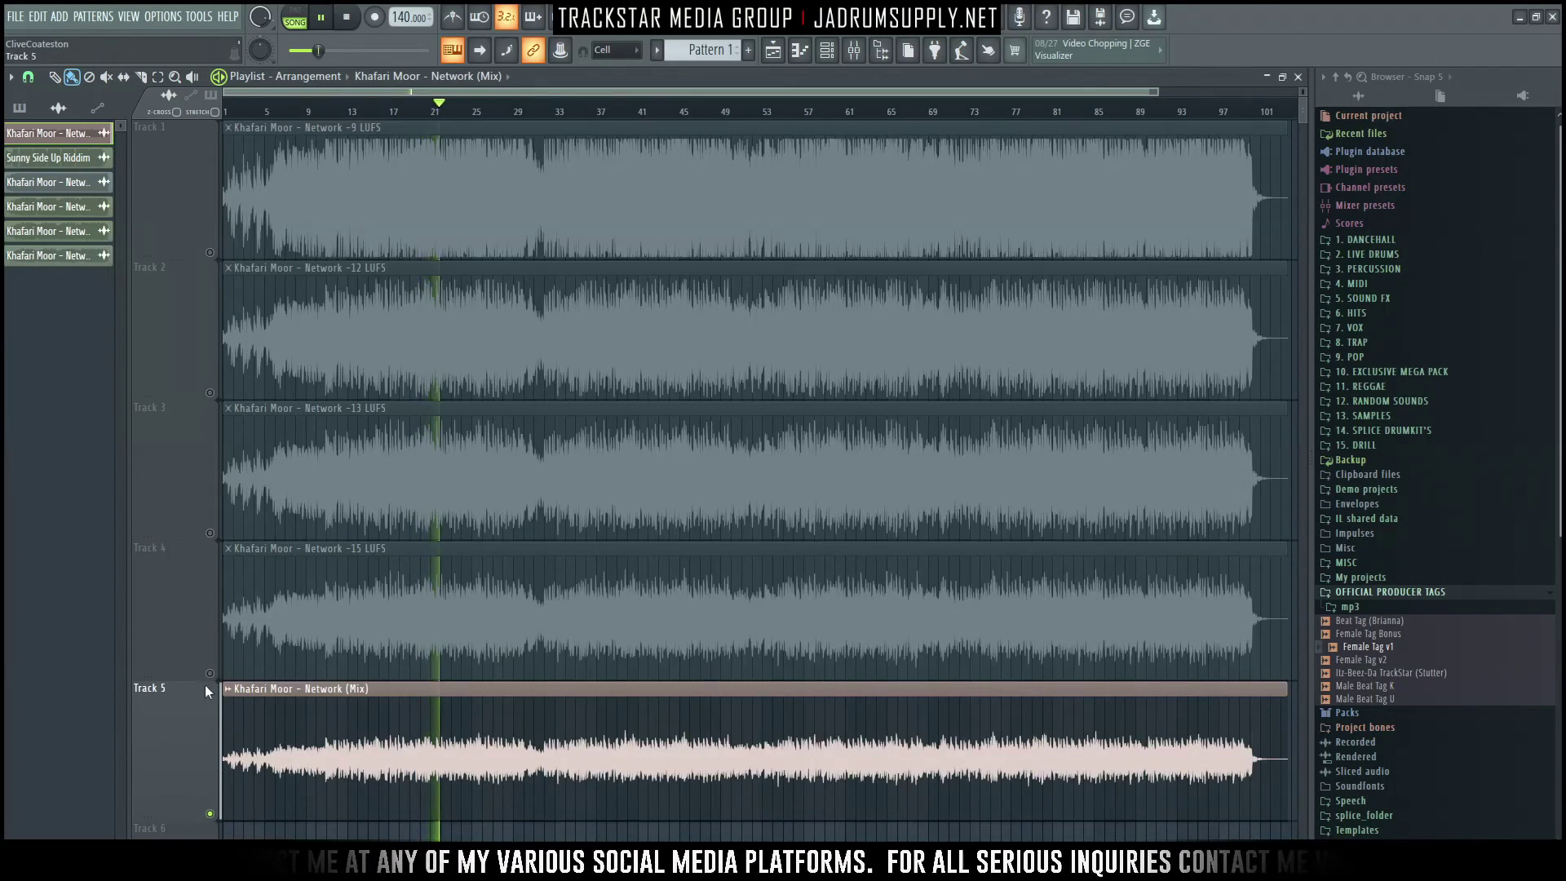
{"action": "right_click", "coordinate": [210, 253]}
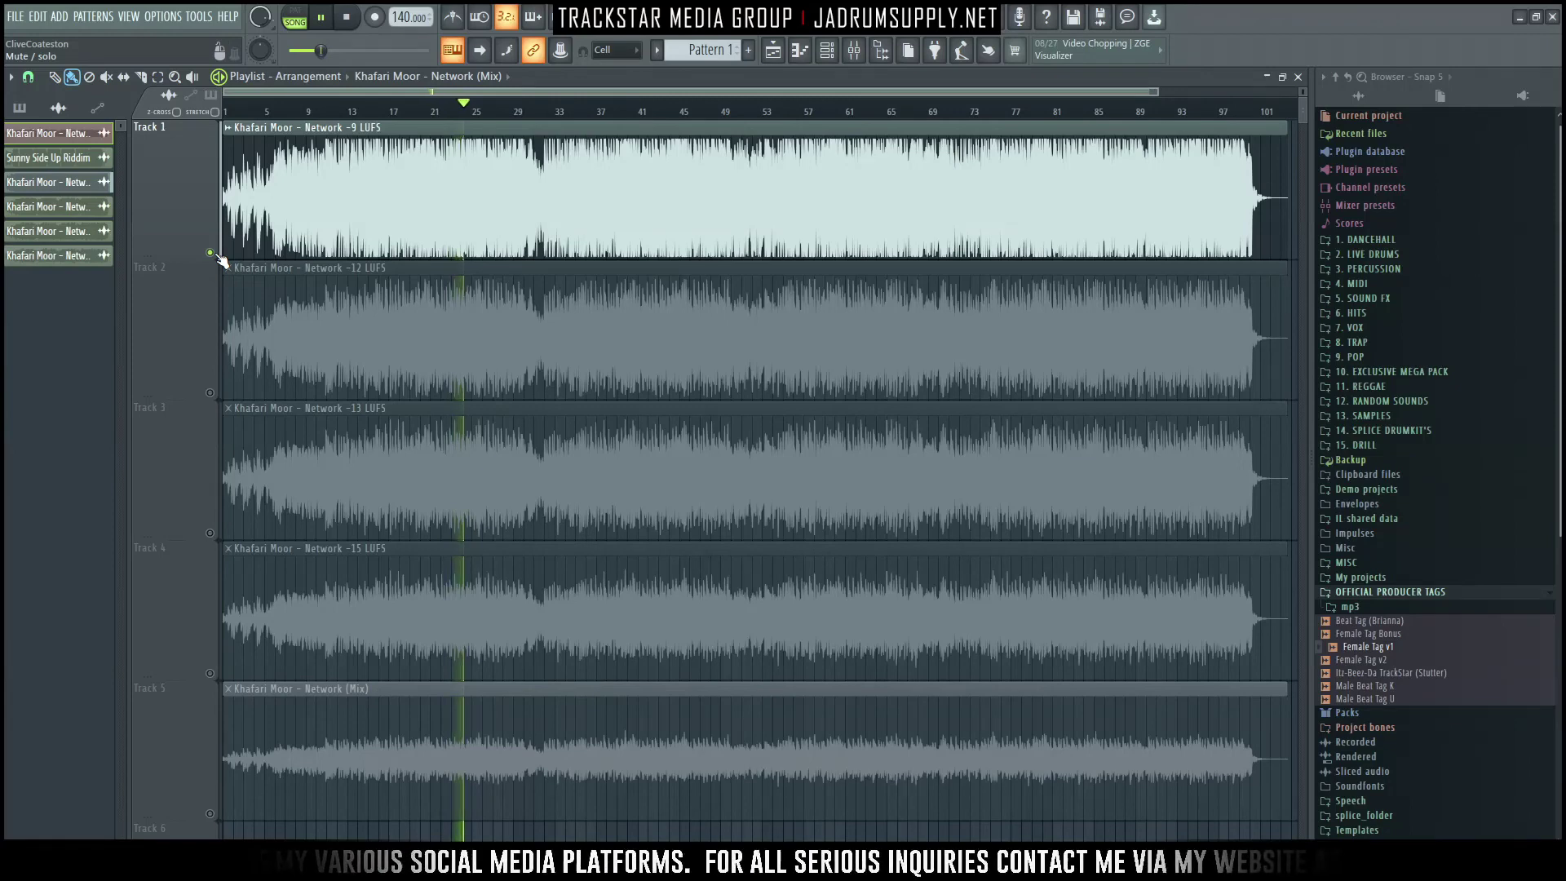
{"action": "right_click", "coordinate": [210, 813]}
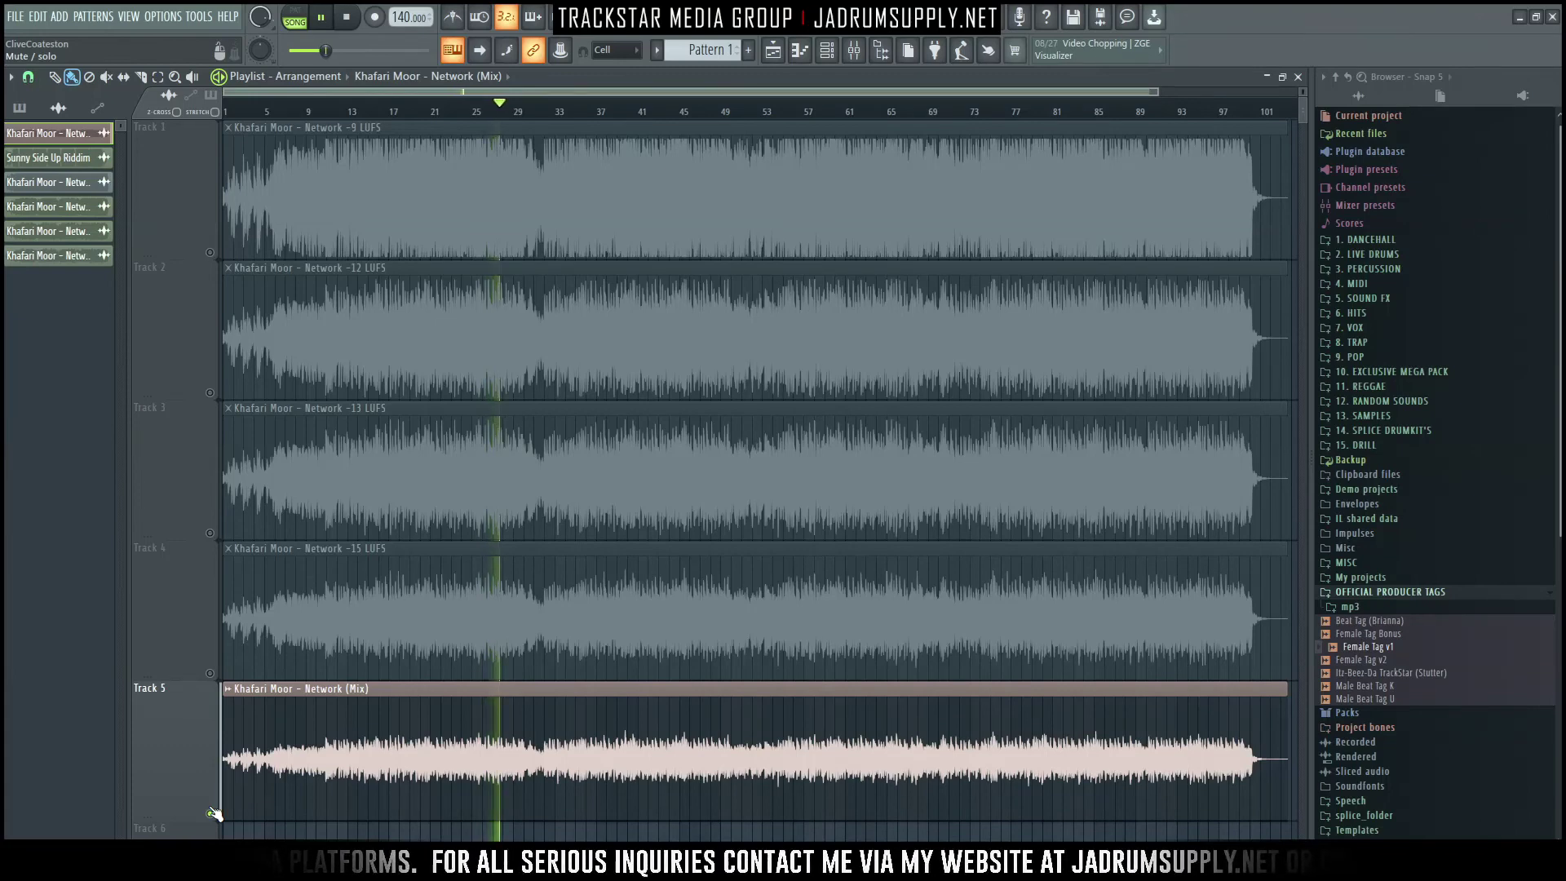
- During playback, solo the -9 LUFS master on Track 1, switch to the mix on Track 5, and return to Track 1
{"action": "right_click", "coordinate": [211, 255]}
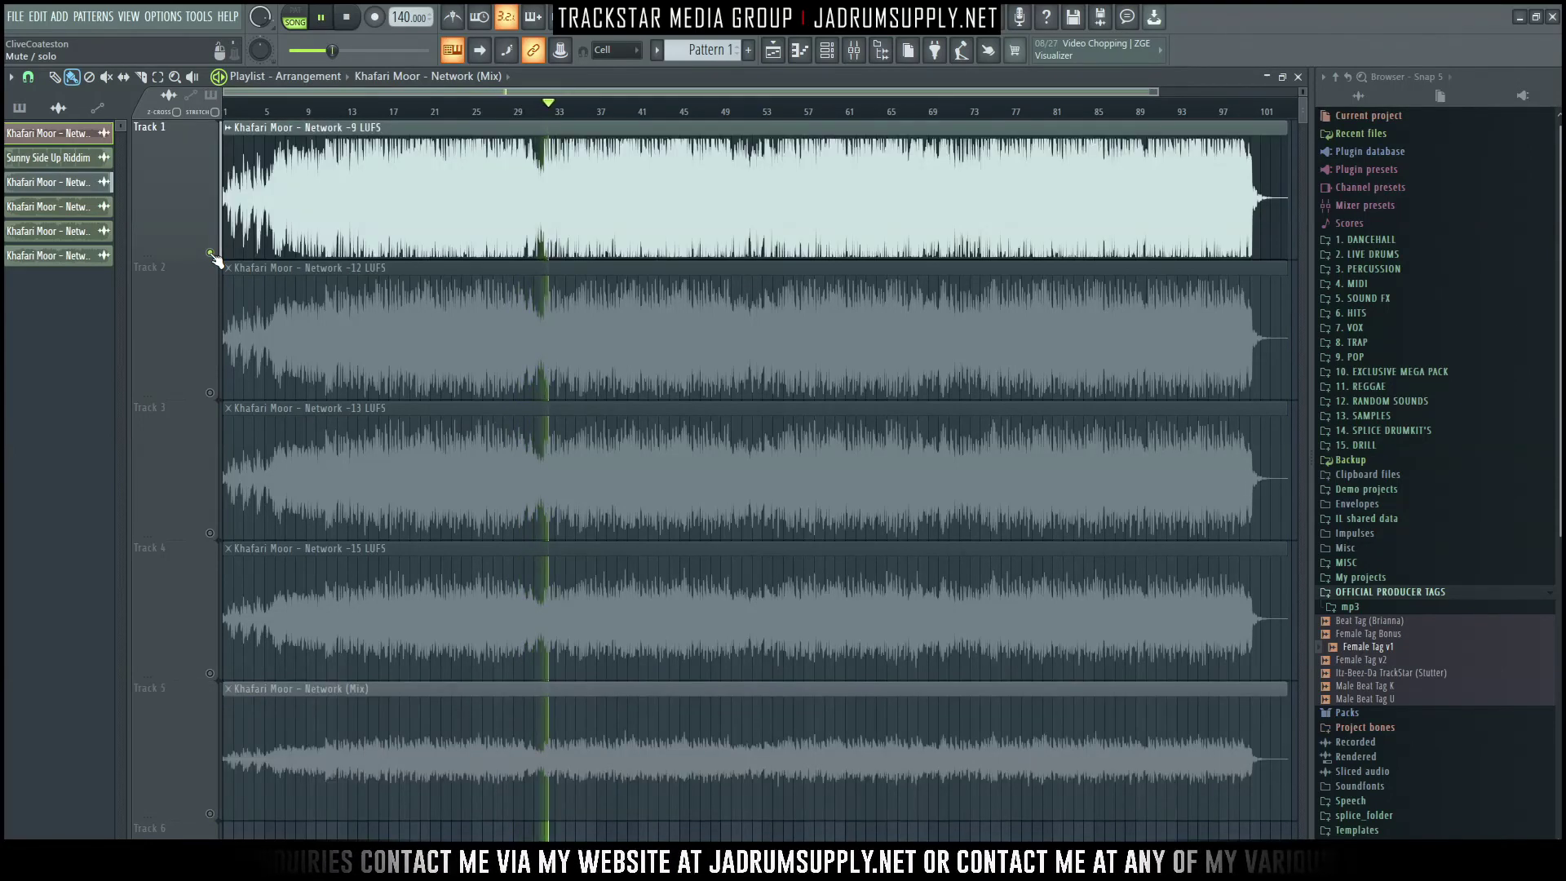
{"action": "right_click", "coordinate": [209, 813]}
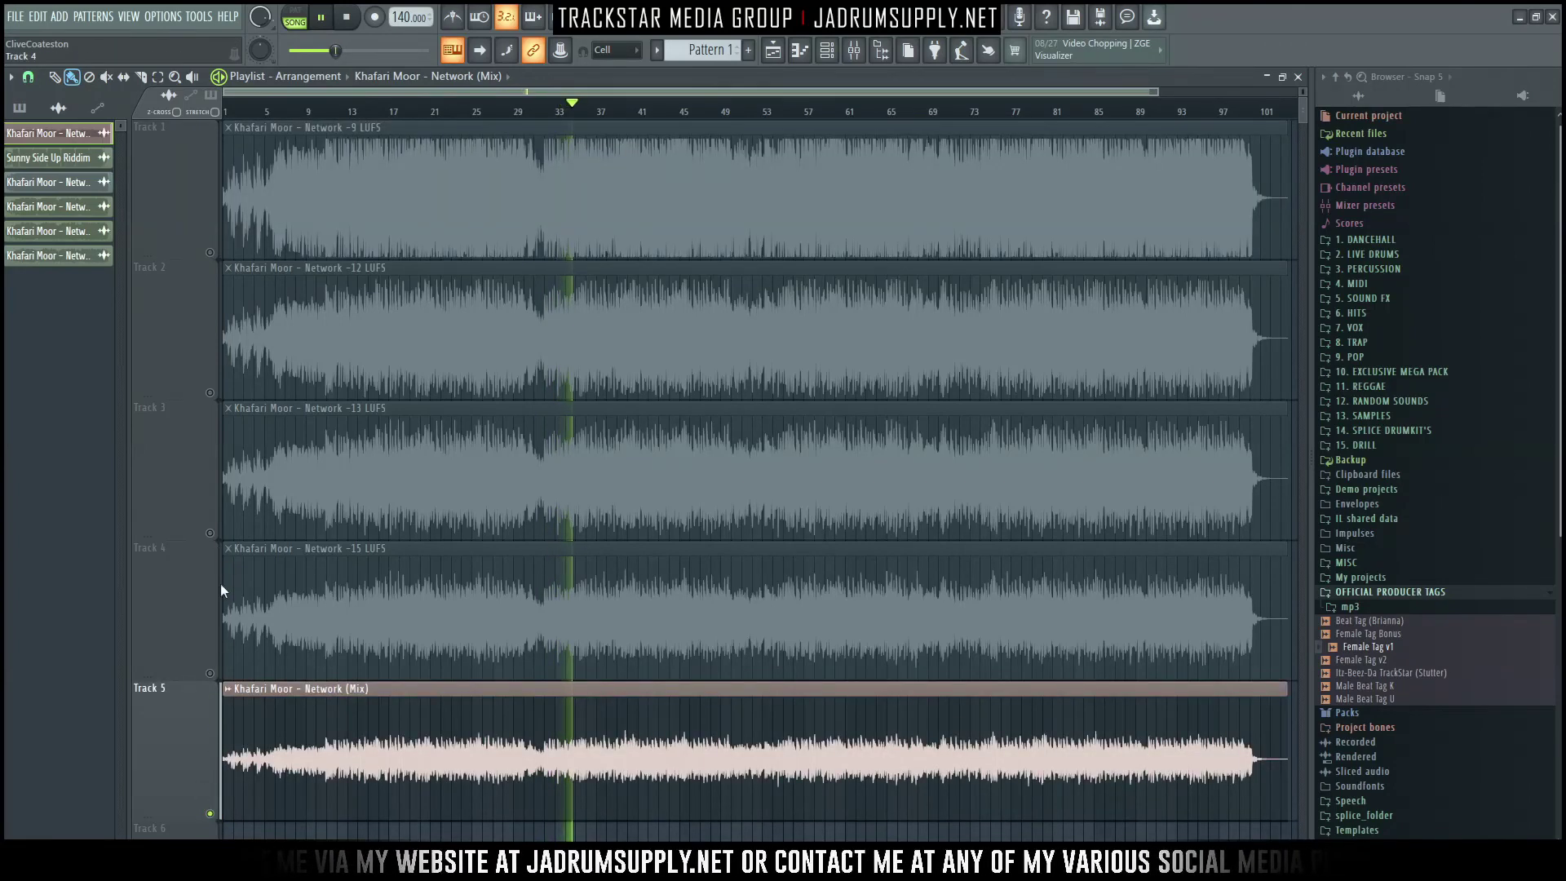
{"action": "right_click", "coordinate": [211, 254]}
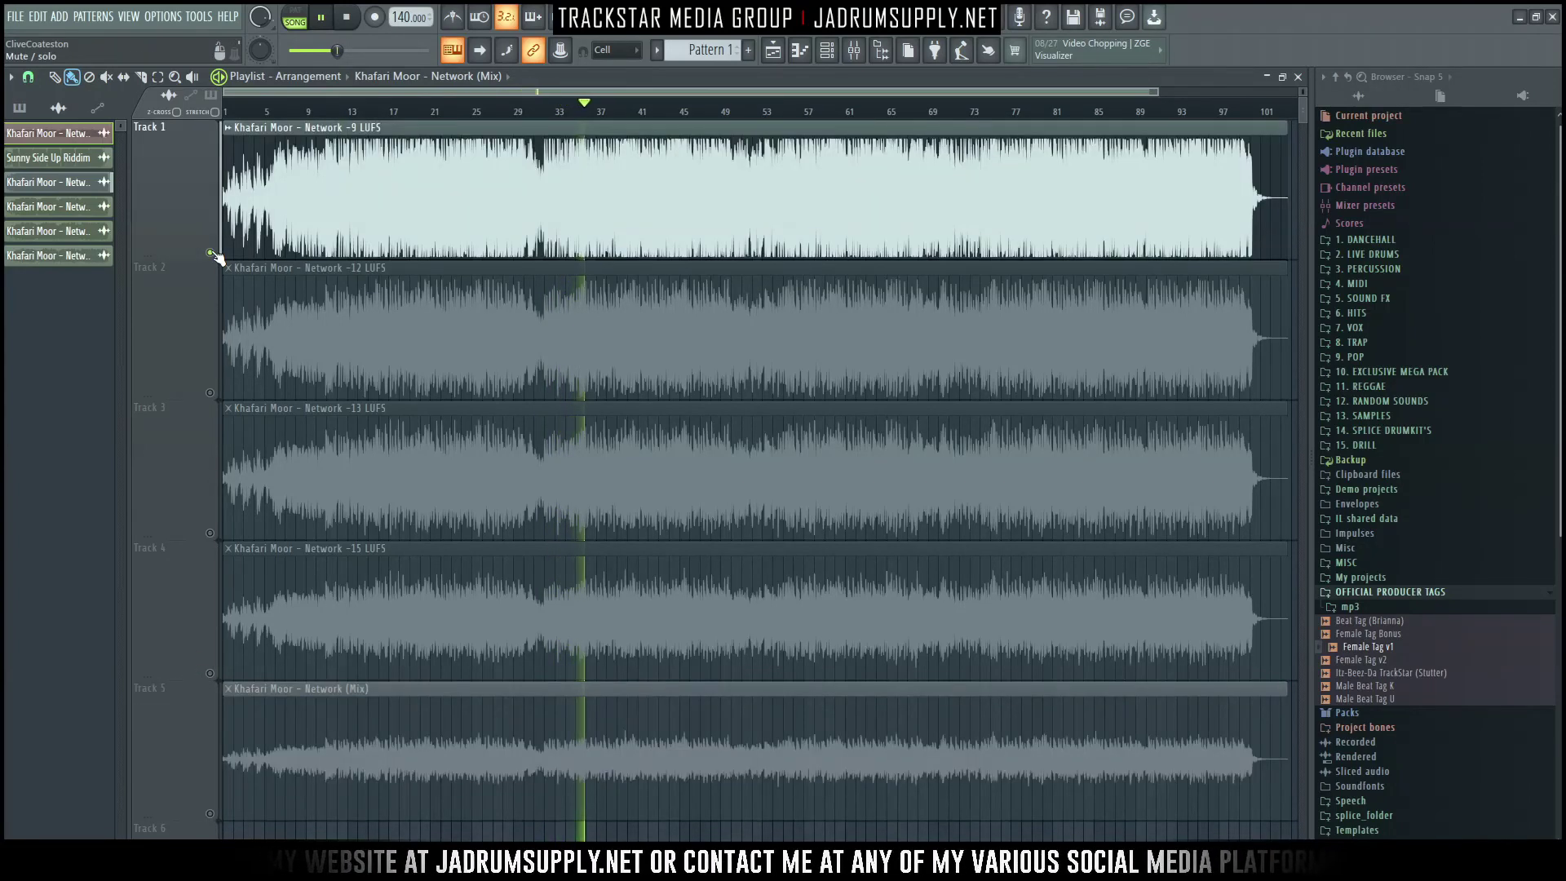
- Solo the -12, -15 and -13 LUFS masters in turn, checking them against the Track 5 mix, and return to soloing Track 1
{"action": "right_click", "coordinate": [210, 395]}
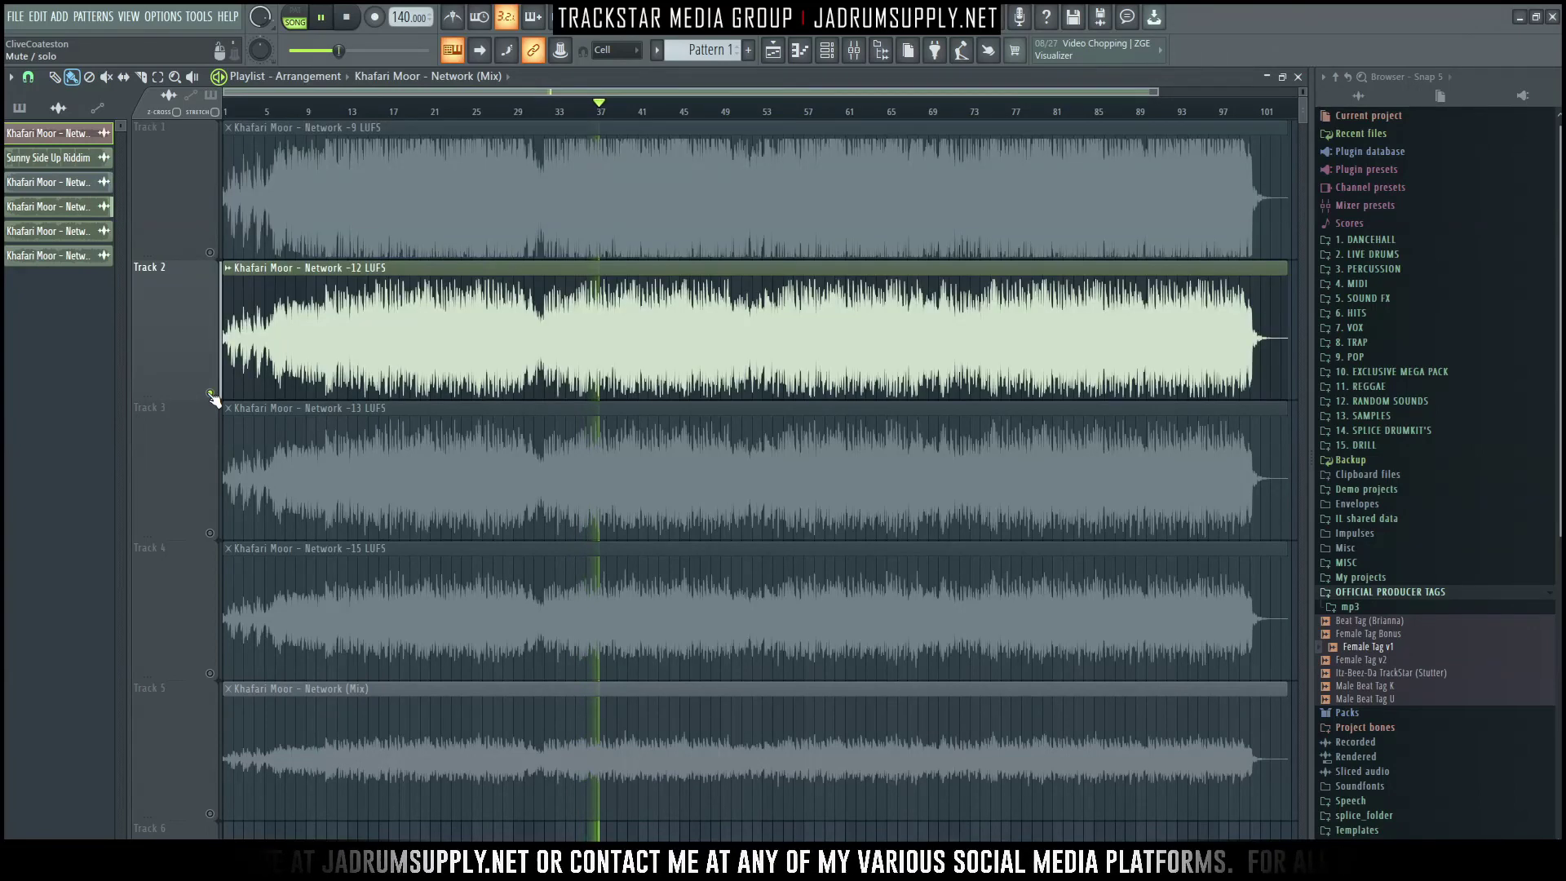
{"action": "right_click", "coordinate": [210, 814]}
{"action": "right_click", "coordinate": [210, 674]}
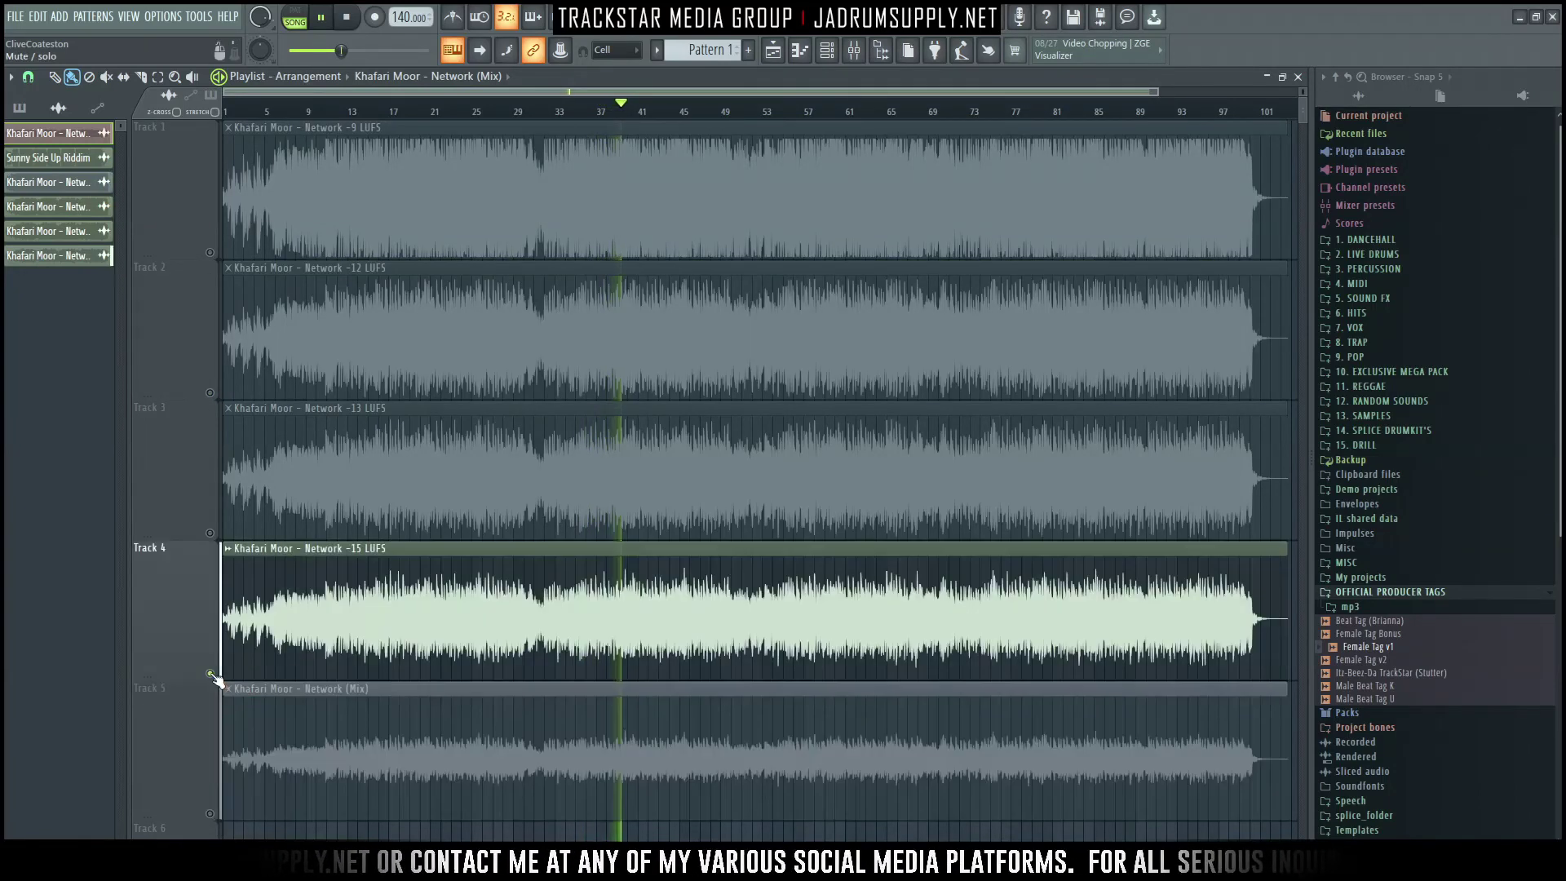
{"action": "right_click", "coordinate": [210, 814]}
{"action": "right_click", "coordinate": [210, 534]}
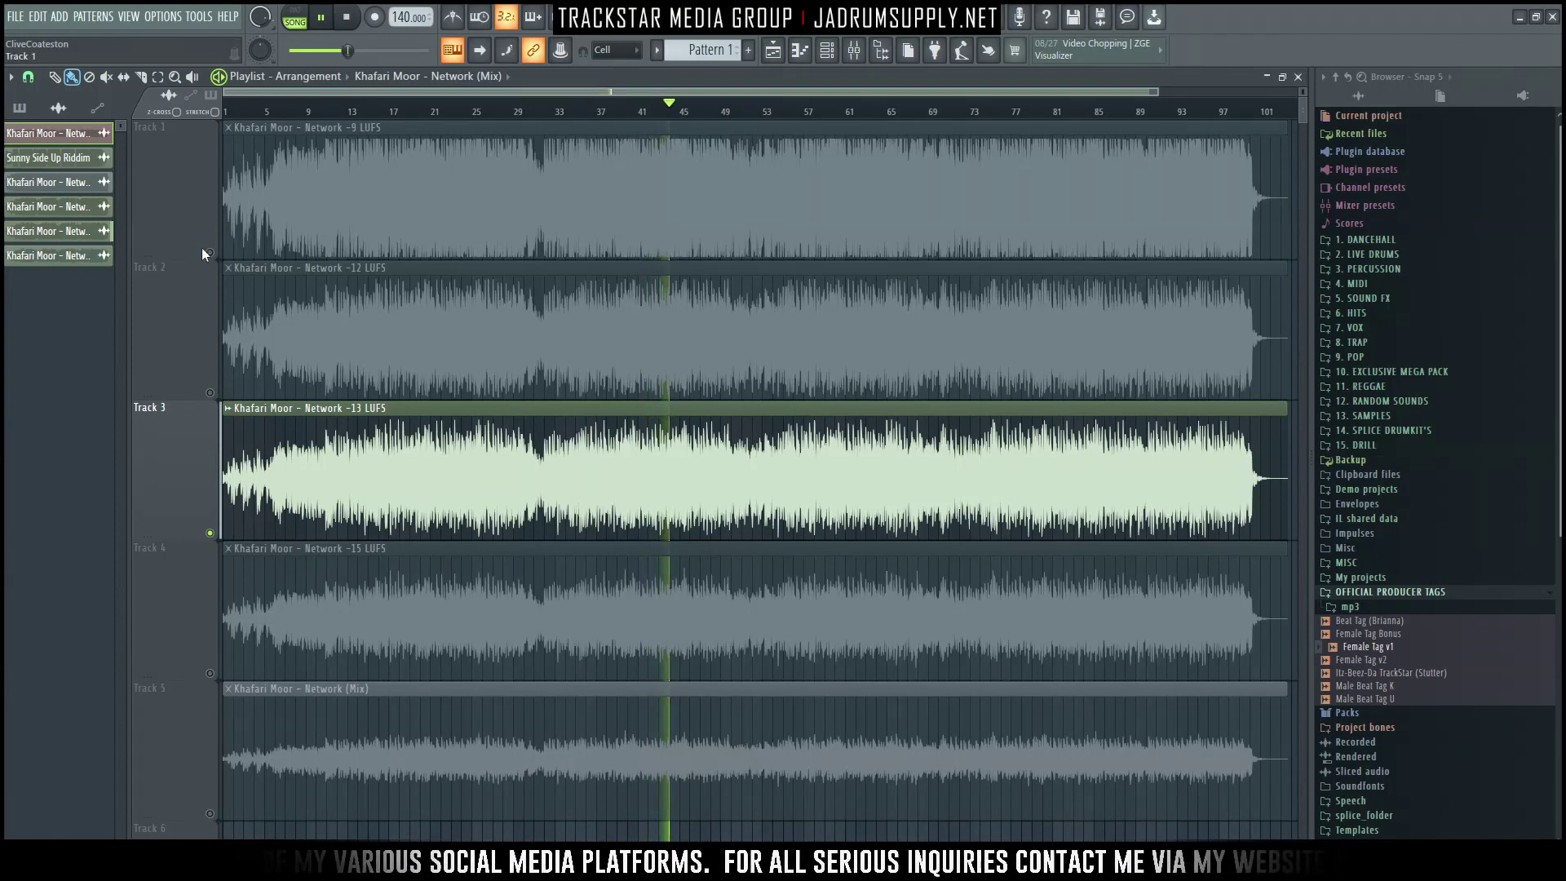
{"action": "left_click", "coordinate": [420, 489]}
{"action": "left_click", "coordinate": [542, 217]}
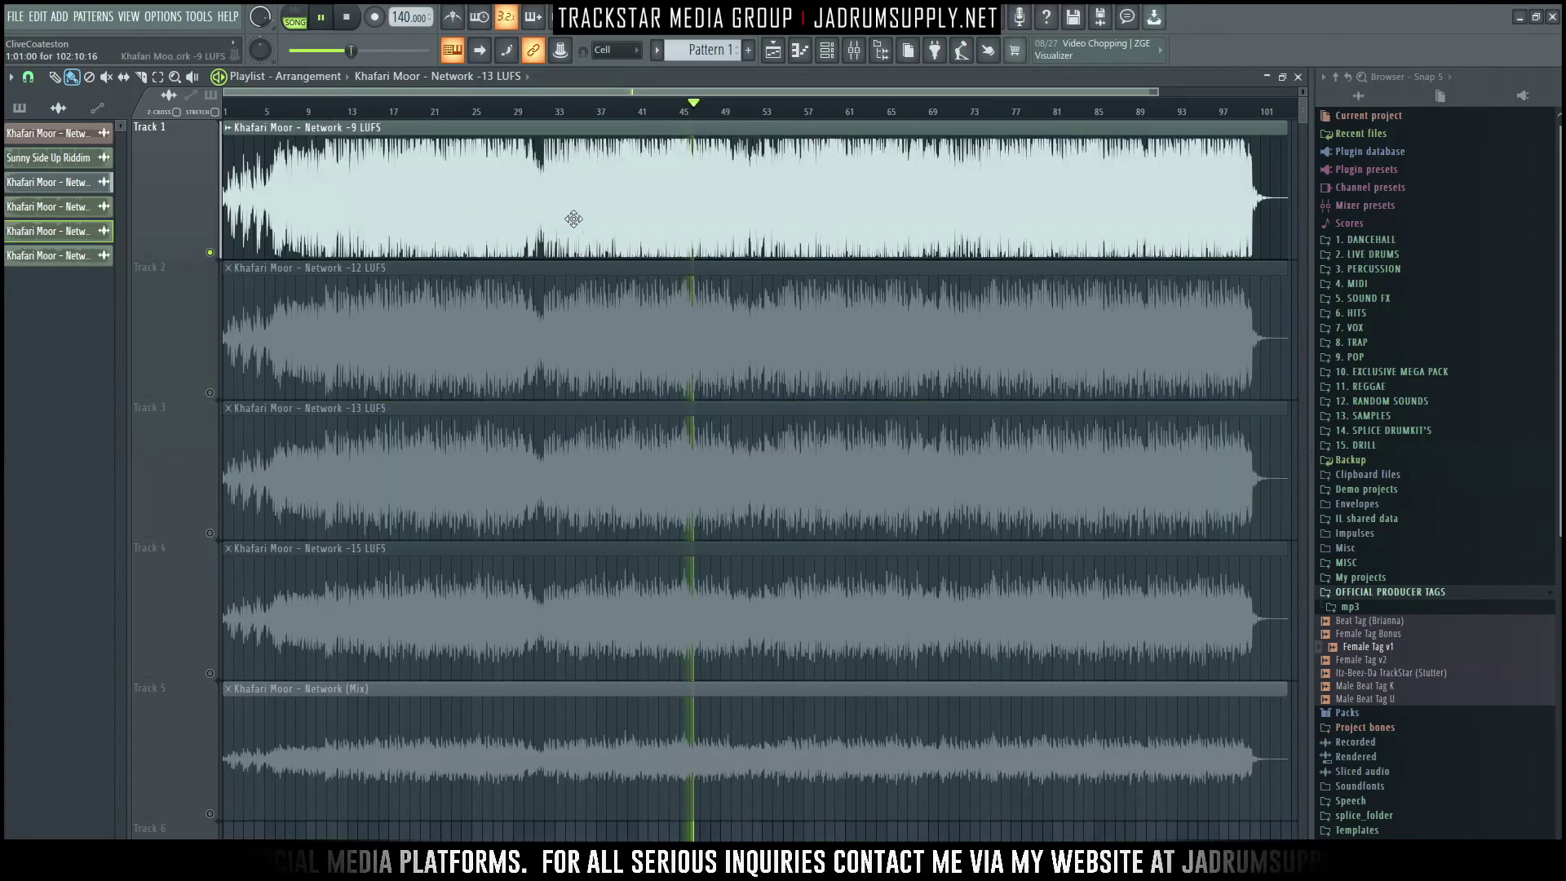
- Open the channel settings of the -9 LUFS audio clip on Track 1 to access its channel volume
{"action": "double_click", "coordinate": [577, 217]}
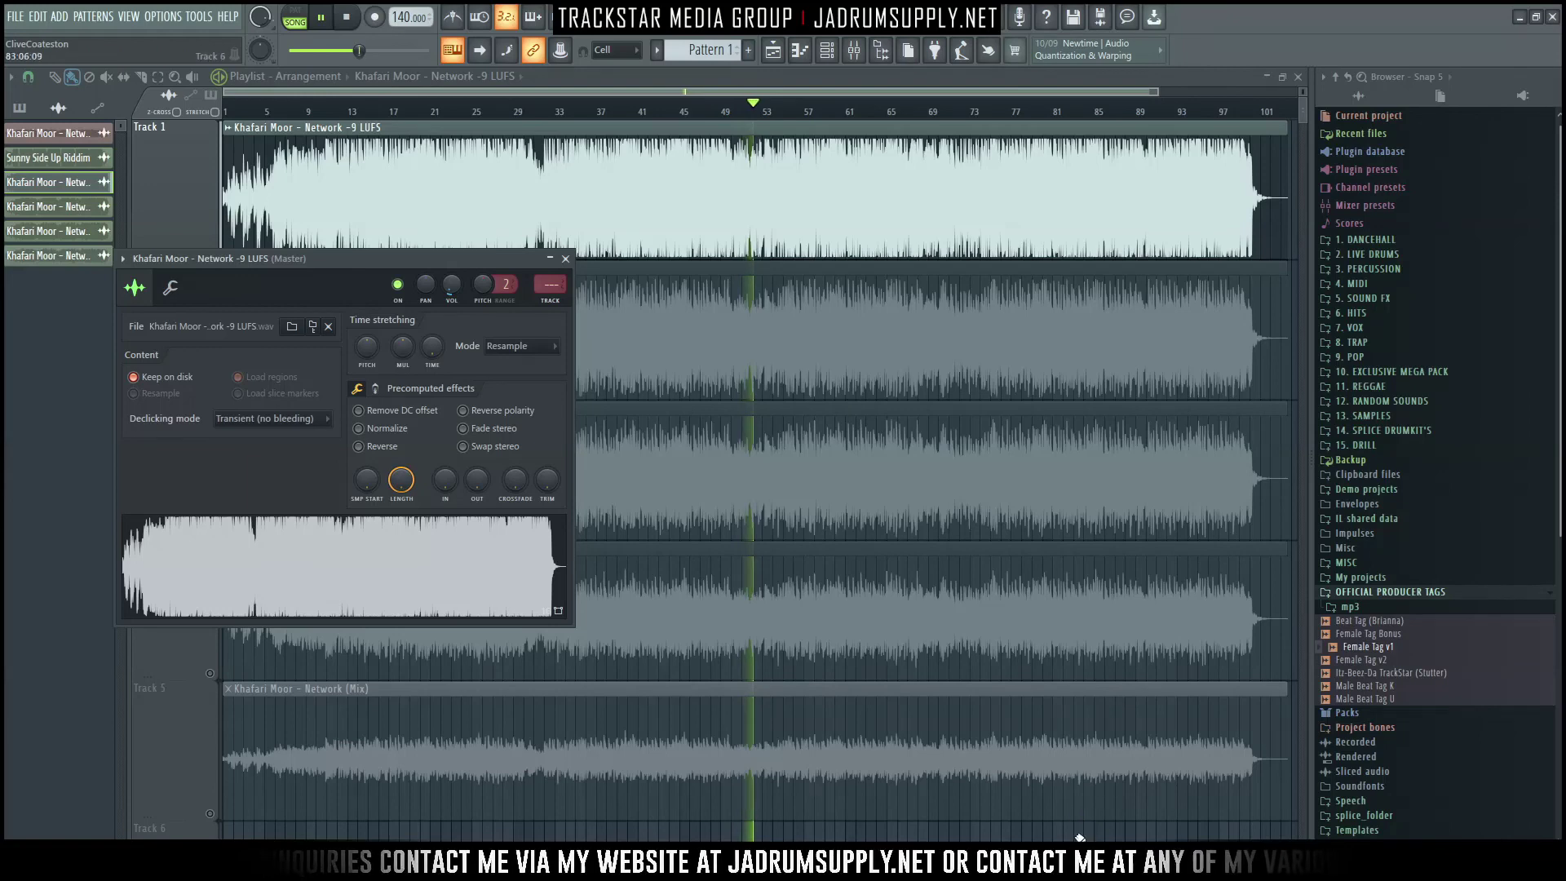
{"action": "left_click", "coordinate": [653, 457]}
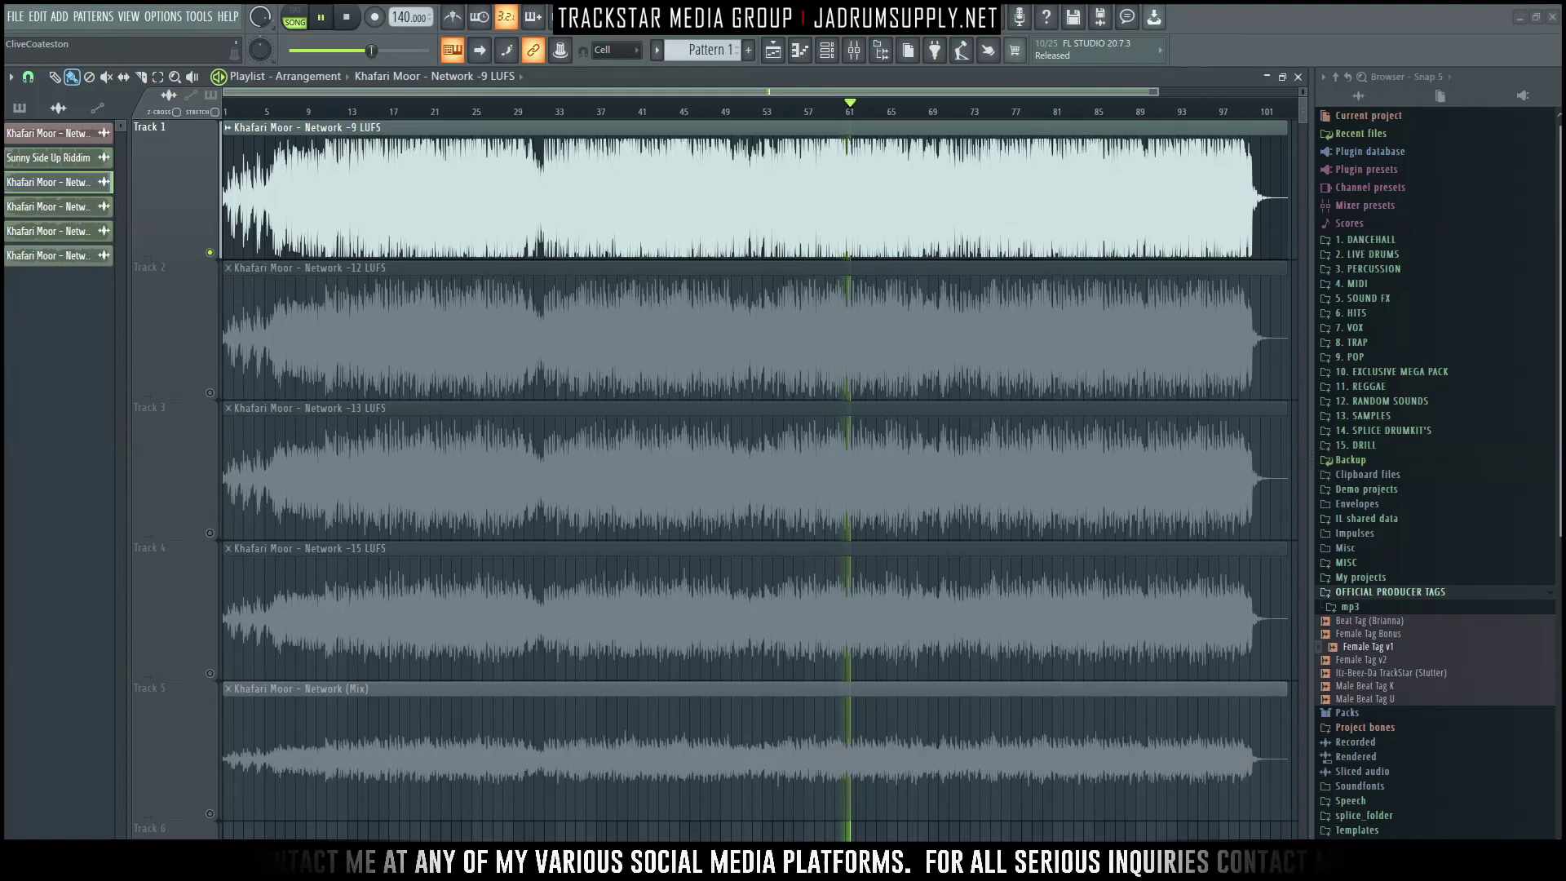
{"action": "double_click", "coordinate": [575, 237]}
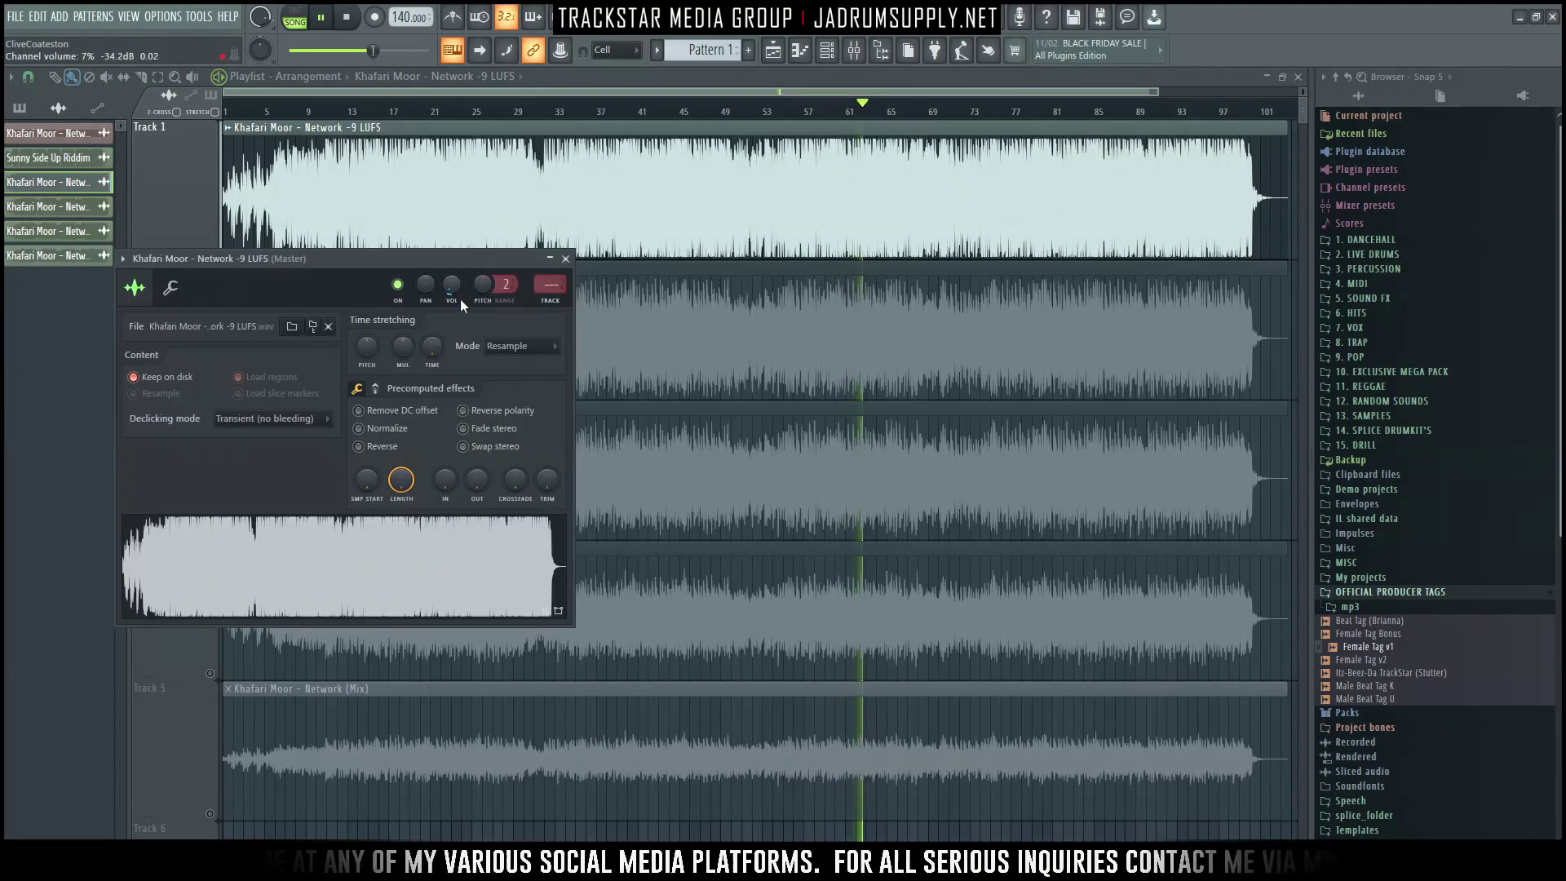